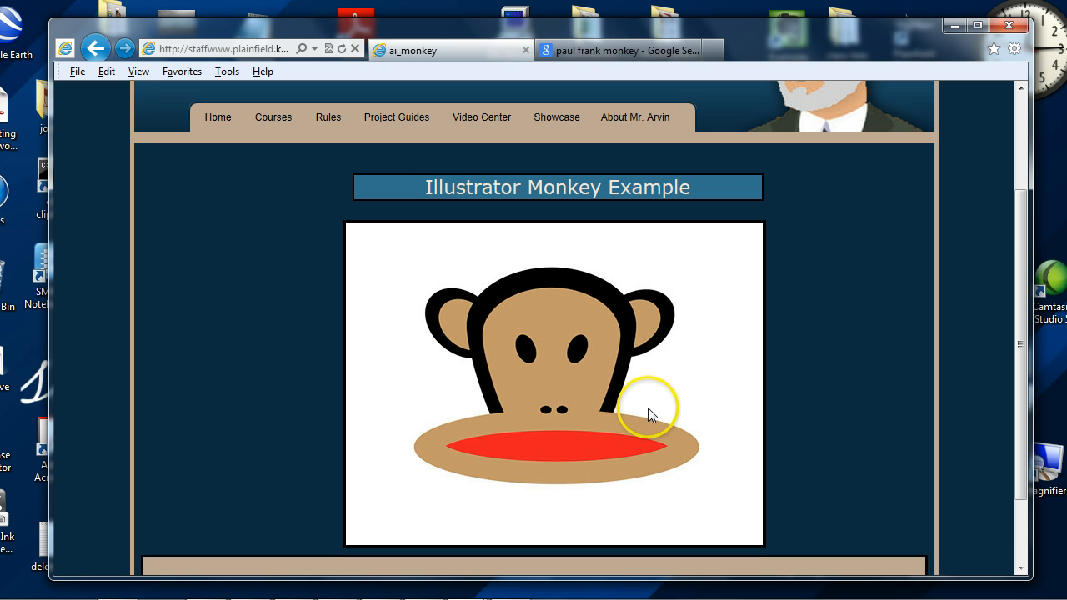
# Step: Look over the monkey example, switch to Adobe Illustrator and create a new one-artboard Letter document in landscape orientation
pyautogui.scroll(-2, 650, 405)
pyautogui.scroll(2, 651, 405)
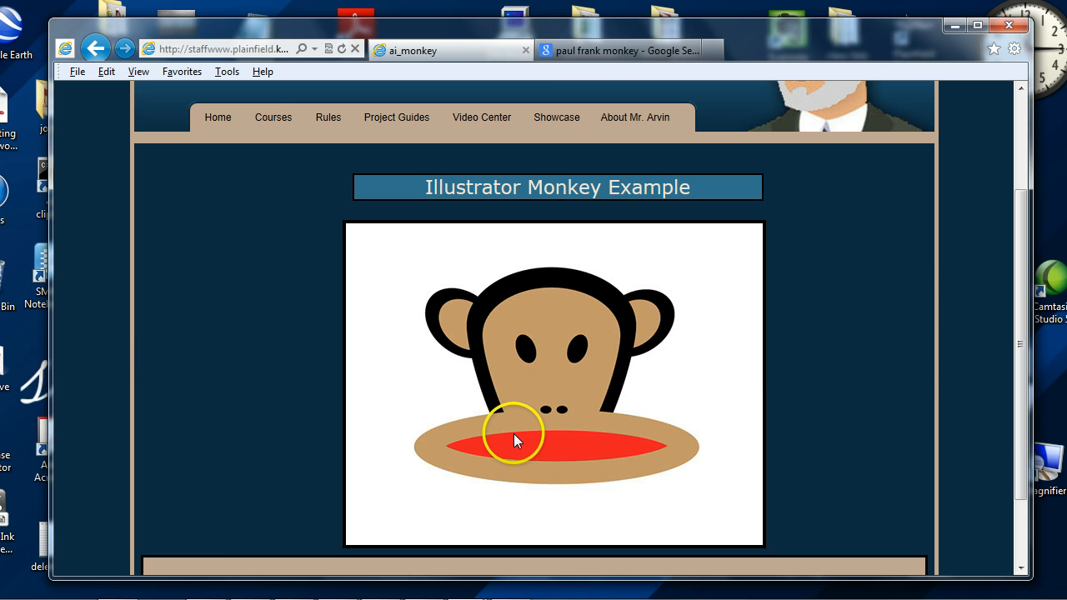
pyautogui.hotkey('alt', 'Tab')
pyautogui.hotkey('alt', 'Tab')
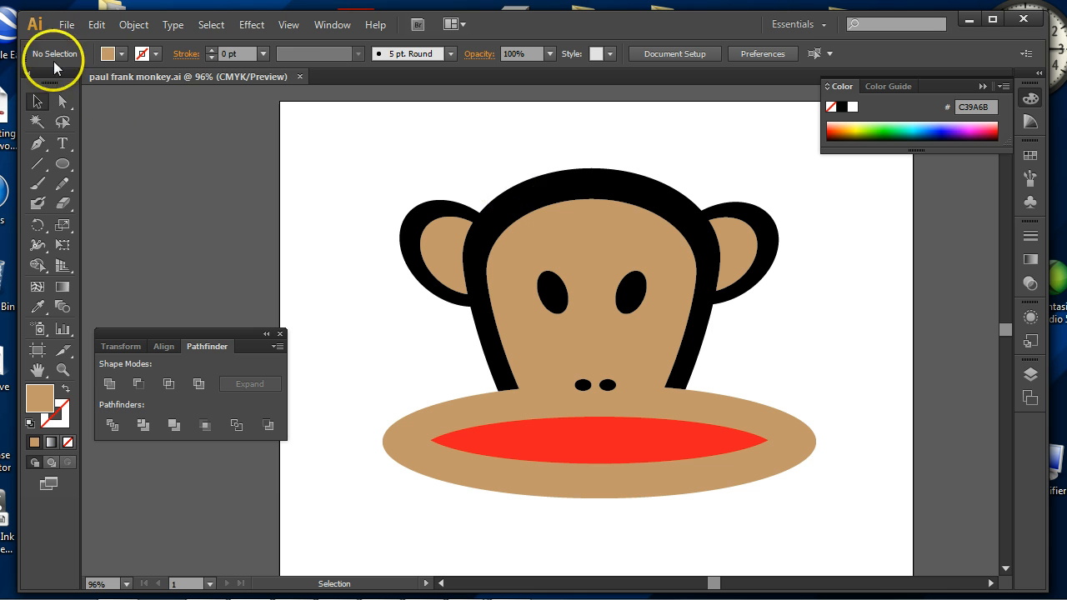
pyautogui.click(67, 27)
pyautogui.click(88, 40)
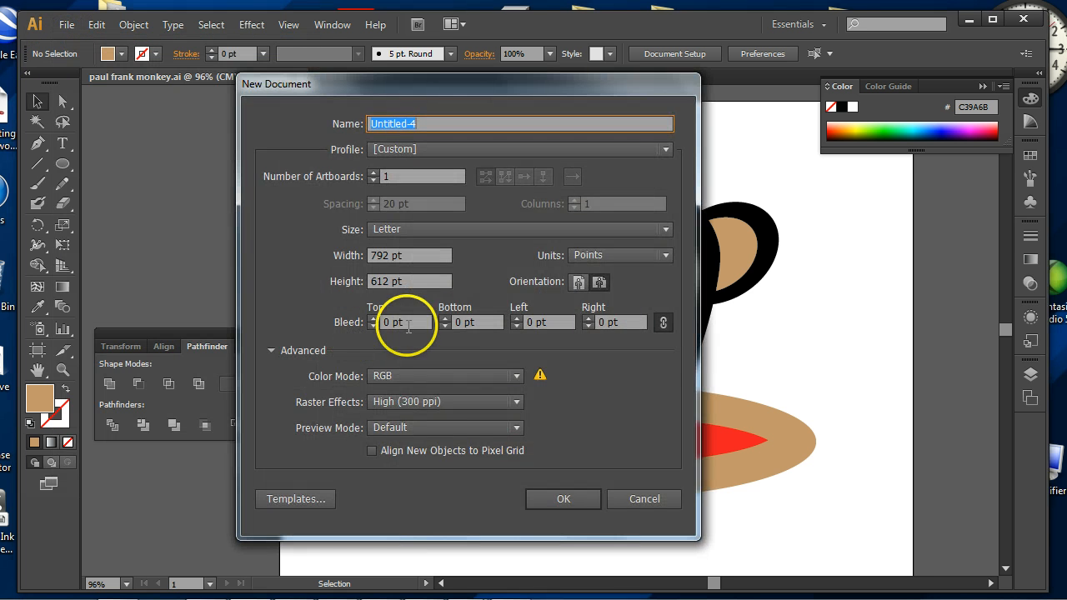
pyautogui.click(601, 282)
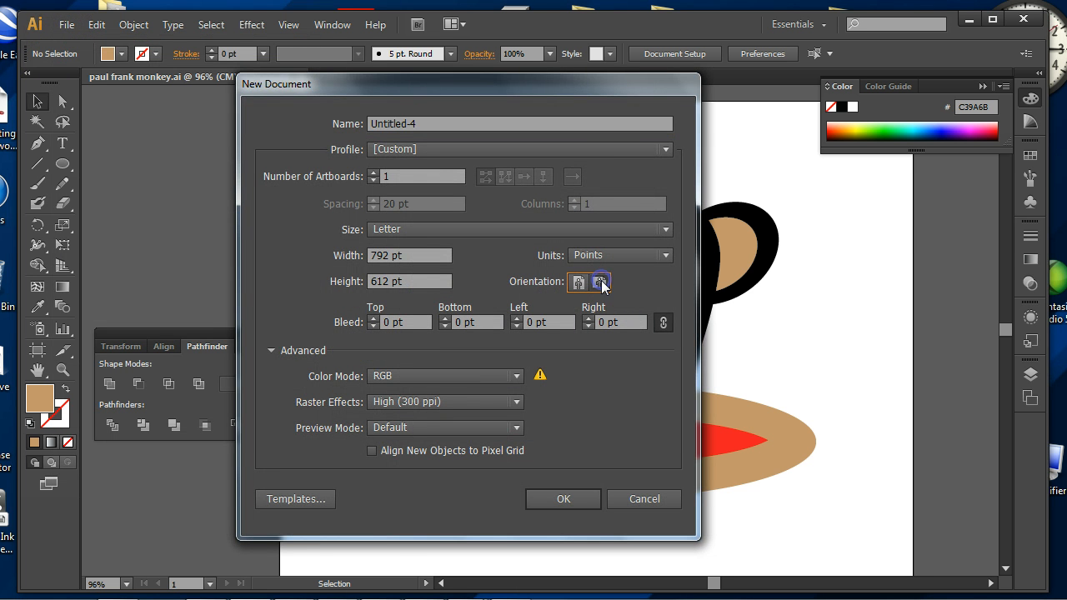
pyautogui.click(564, 499)
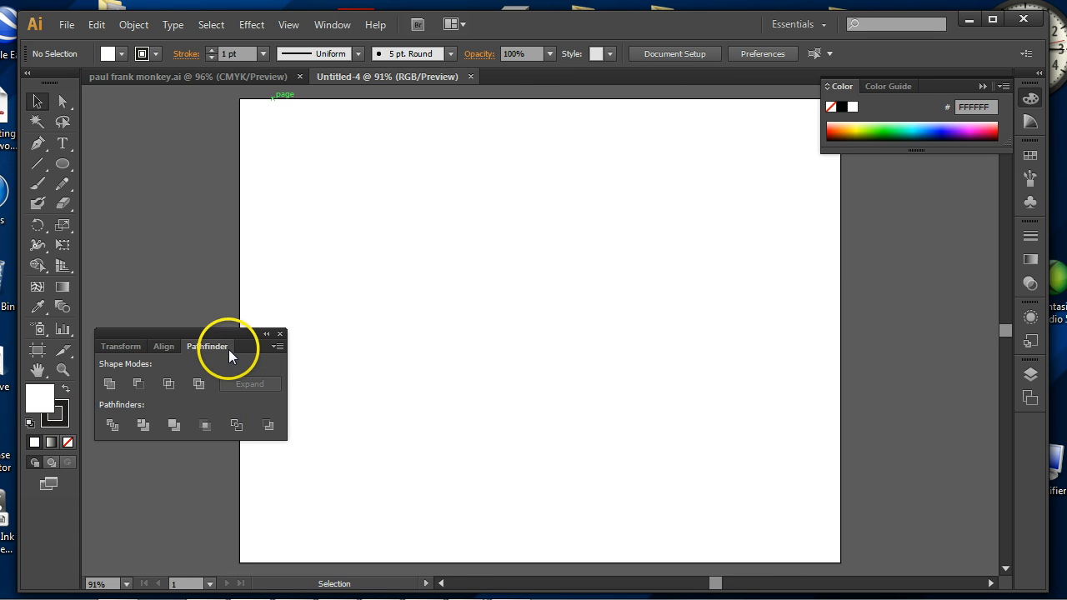
# Step: Check the finished monkey for reference, draw a wide ellipse in the upper middle of the blank artboard and fill it with black (000000)
pyautogui.click(181, 78)
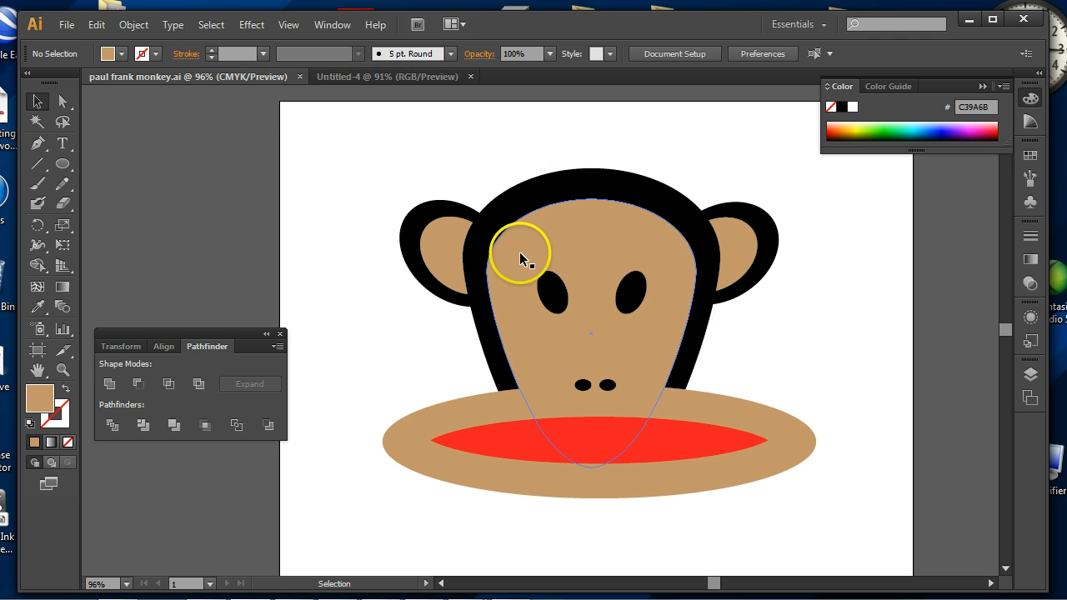
pyautogui.click(372, 77)
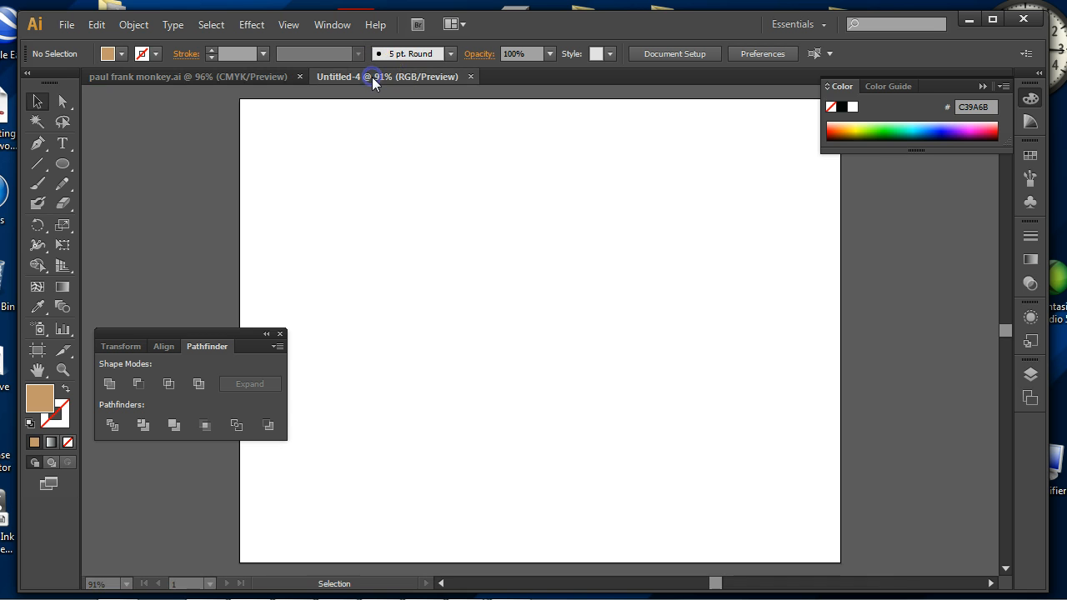
pyautogui.click(63, 164)
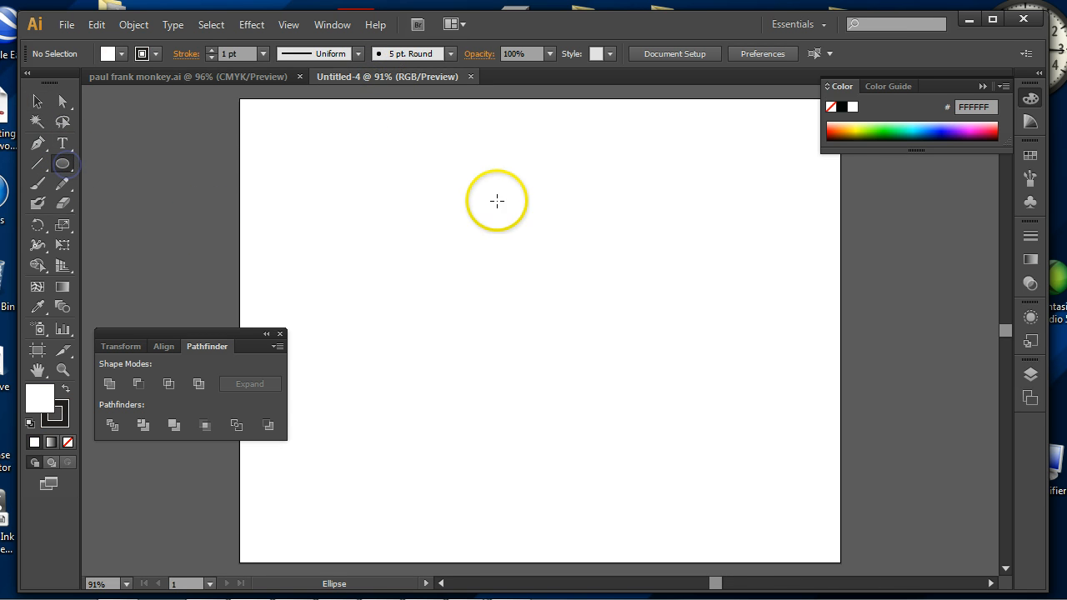
pyautogui.moveTo(412, 189); pyautogui.dragTo(681, 381)
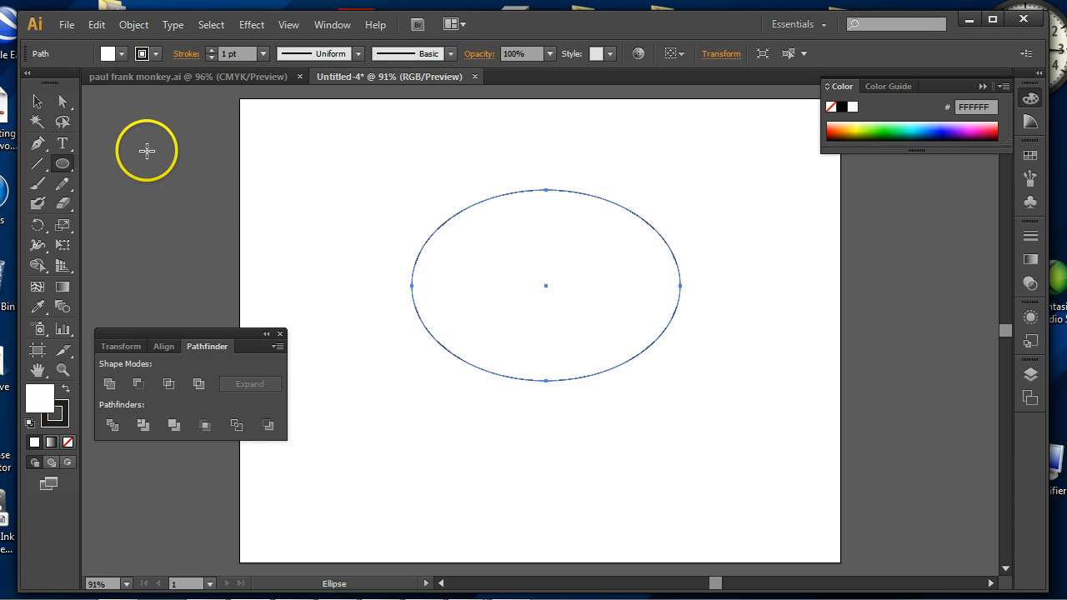
pyautogui.click(39, 398)
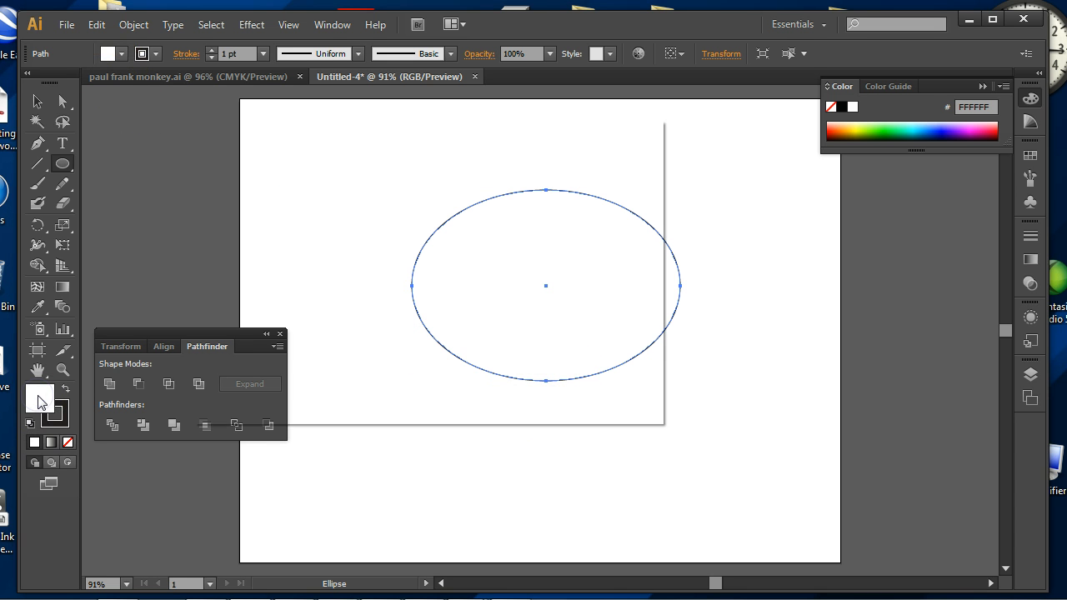
pyautogui.moveTo(275, 342); pyautogui.dragTo(178, 405)
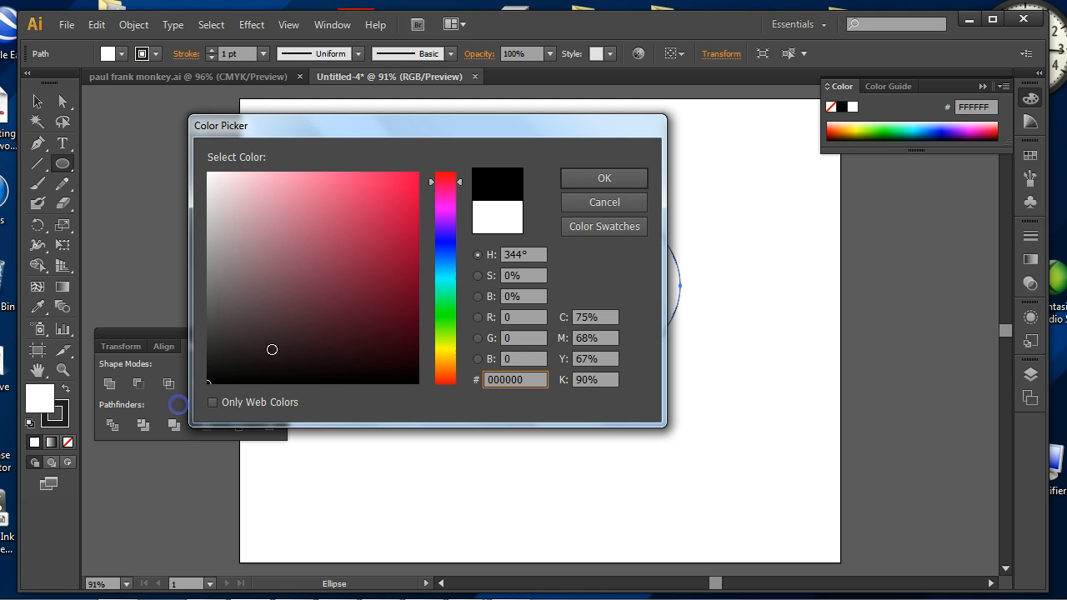
pyautogui.click(572, 184)
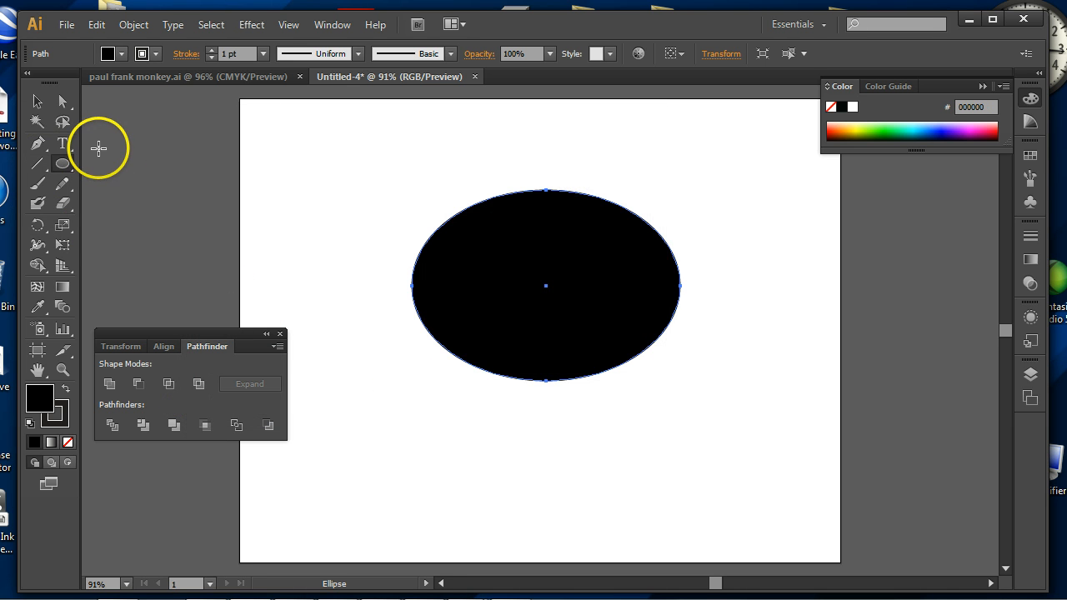
# Step: Reshape the black ellipse by moving its bottom anchor down to about Y 520 pt and its side anchors inward to about X 256 and 537 pt
pyautogui.click(63, 101)
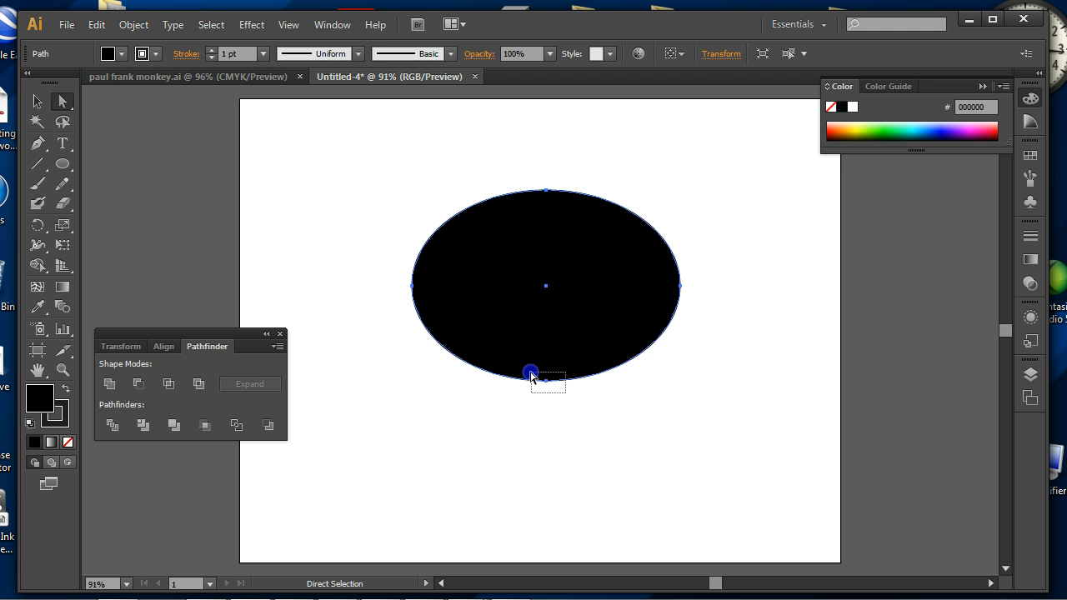
pyautogui.moveTo(530, 375); pyautogui.dragTo(550, 499)
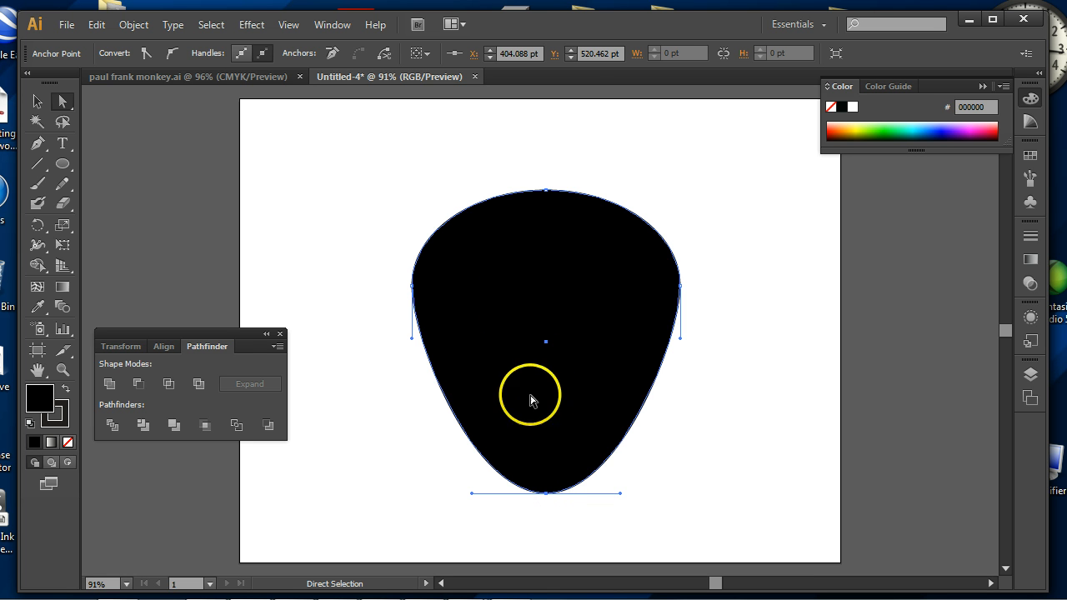
pyautogui.moveTo(382, 268); pyautogui.dragTo(434, 289)
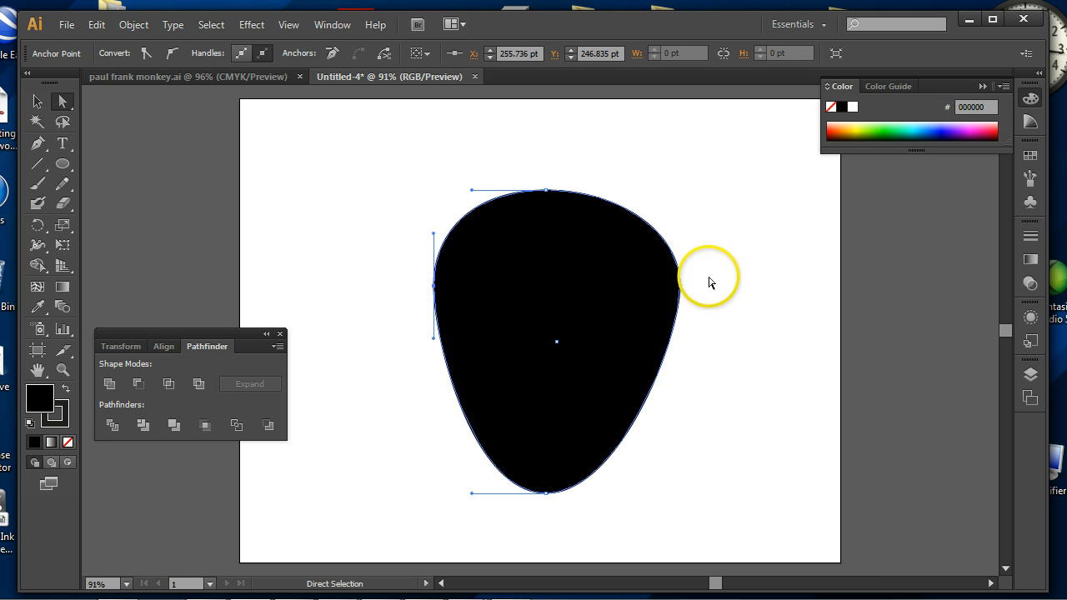
pyautogui.moveTo(709, 277); pyautogui.dragTo(647, 294)
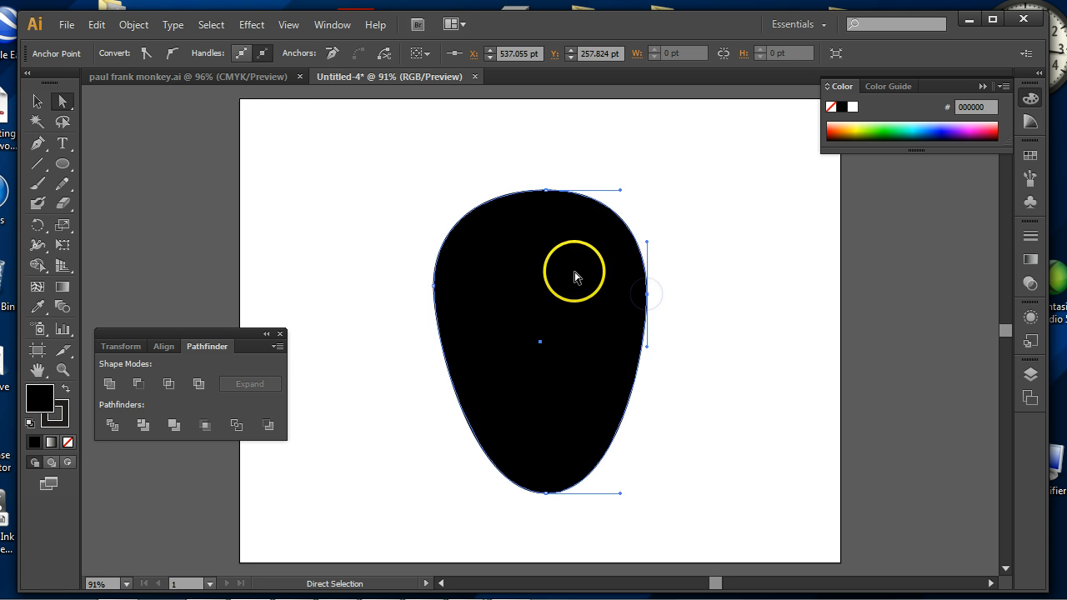
# Step: Compare with the reference, lower the head's top anchor to about Y 128 pt and lengthen the upper curve handles of both side anchors
pyautogui.click(238, 81)
pyautogui.click(375, 81)
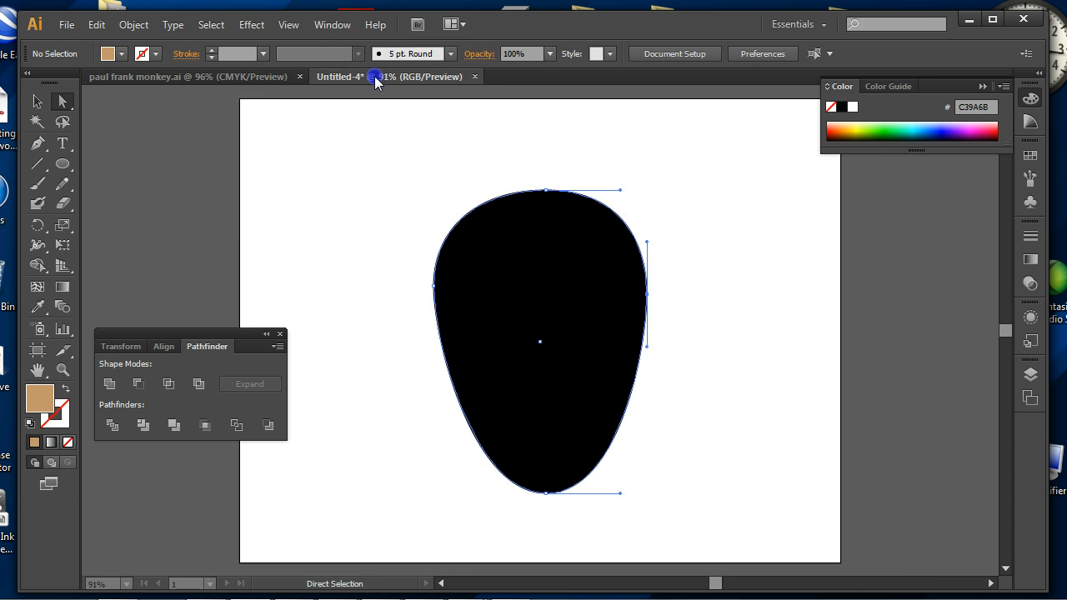
pyautogui.moveTo(535, 172); pyautogui.dragTo(542, 198)
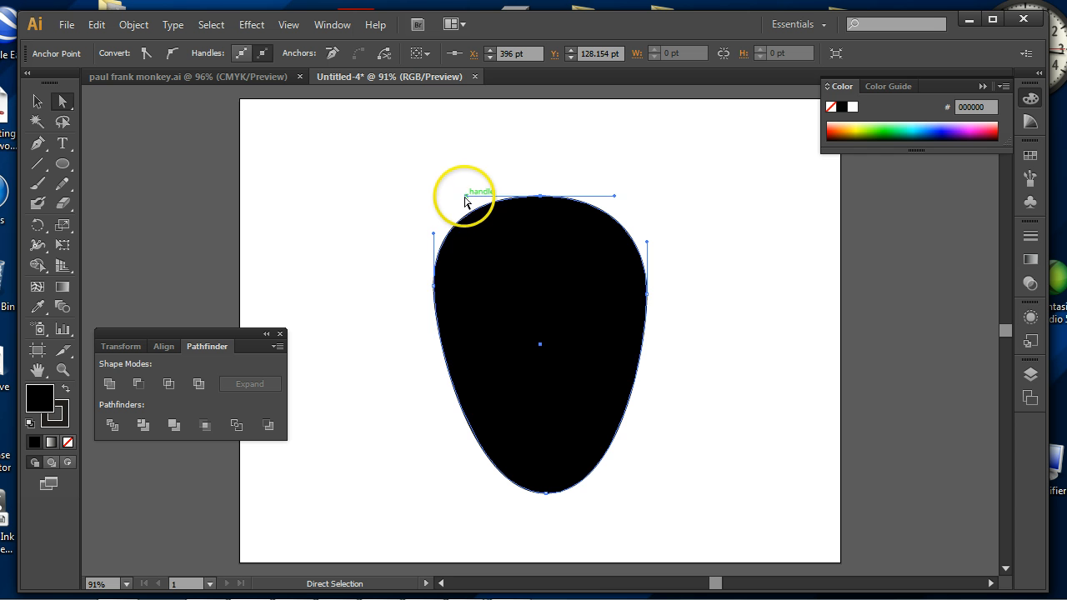
pyautogui.moveTo(433, 233); pyautogui.dragTo(431, 210)
pyautogui.click(619, 245)
pyautogui.moveTo(648, 238); pyautogui.dragTo(642, 216)
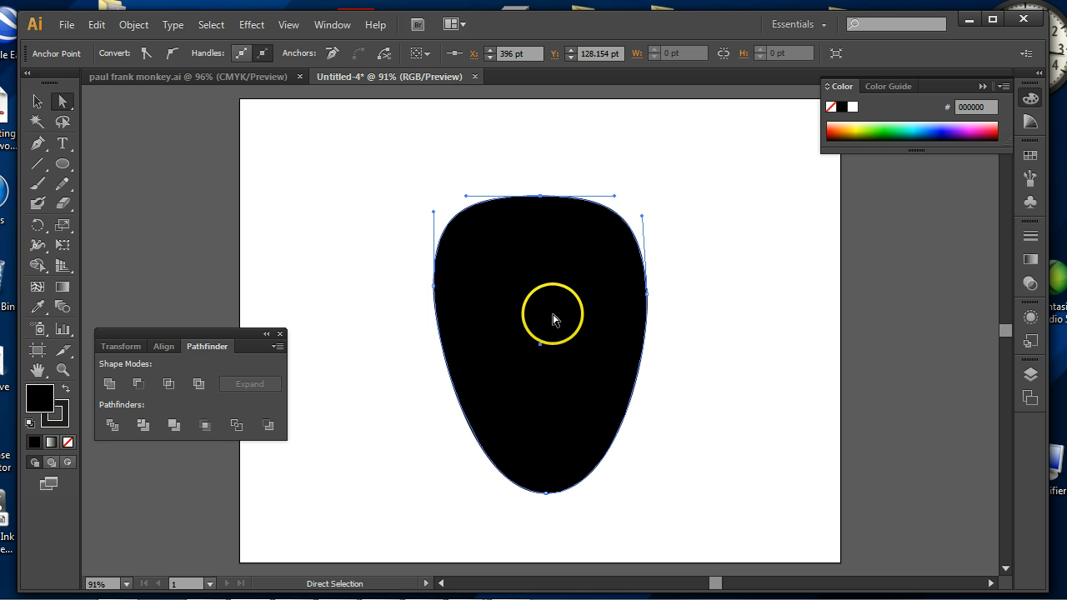
# Step: Check the reference monkey and shorten both curve handles of the bottom anchor to narrow the head's chin
pyautogui.click(173, 76)
pyautogui.click(336, 76)
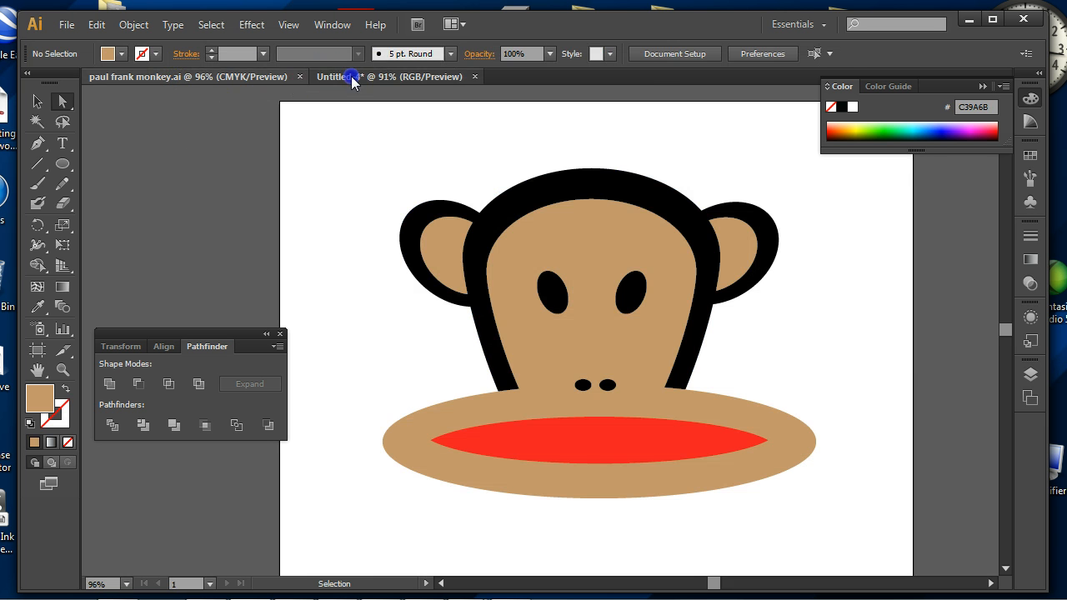
pyautogui.click(547, 493)
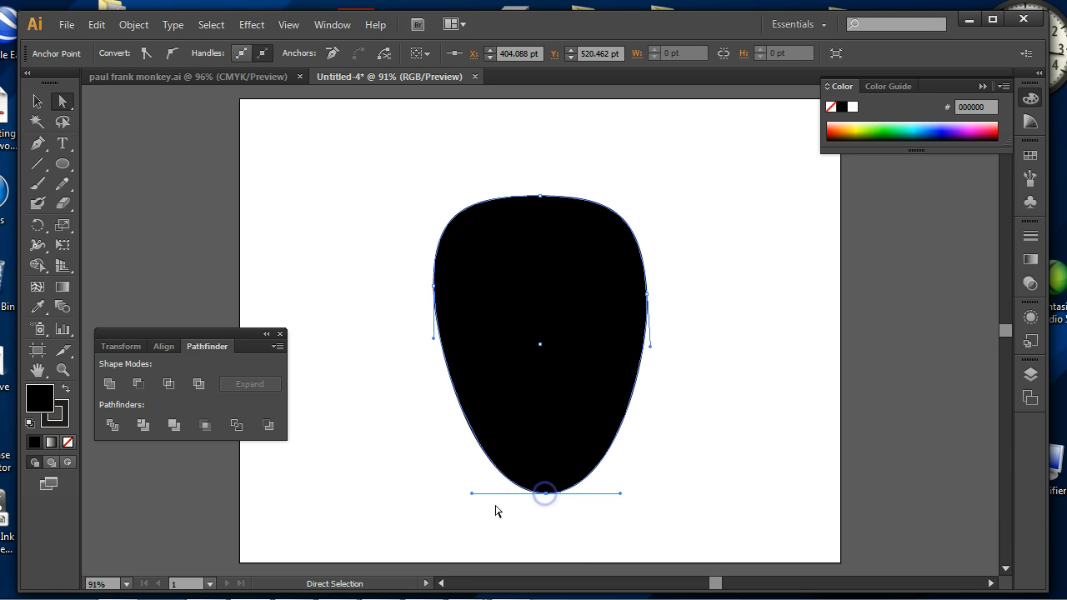
pyautogui.moveTo(476, 495); pyautogui.dragTo(509, 495)
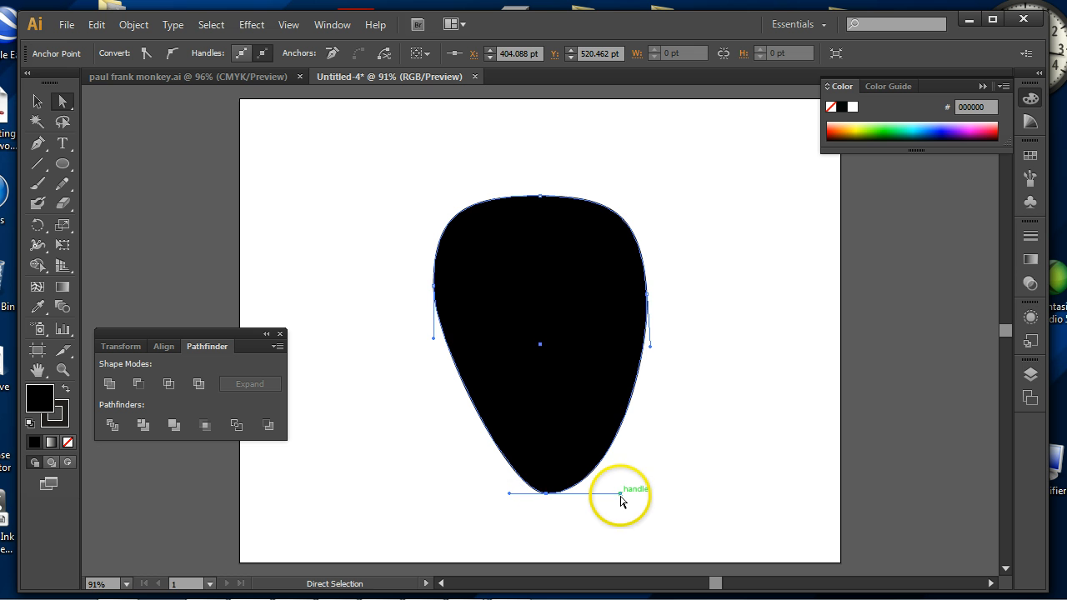
pyautogui.moveTo(622, 498); pyautogui.dragTo(595, 493)
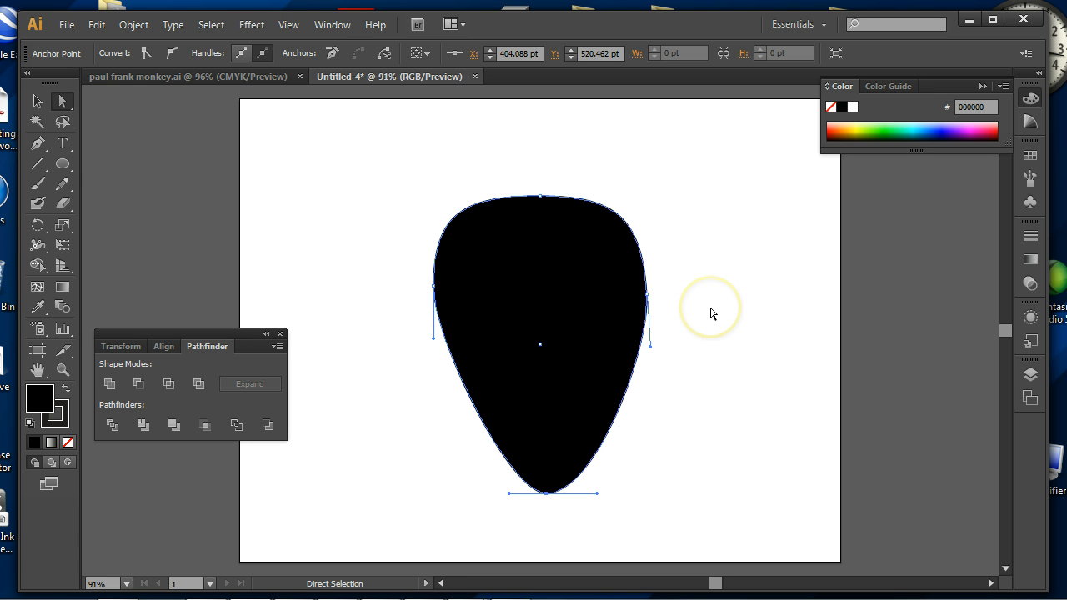
# Step: Duplicate the black head shape to its right and scale the copy down proportionally to form the inner face
pyautogui.click(36, 100)
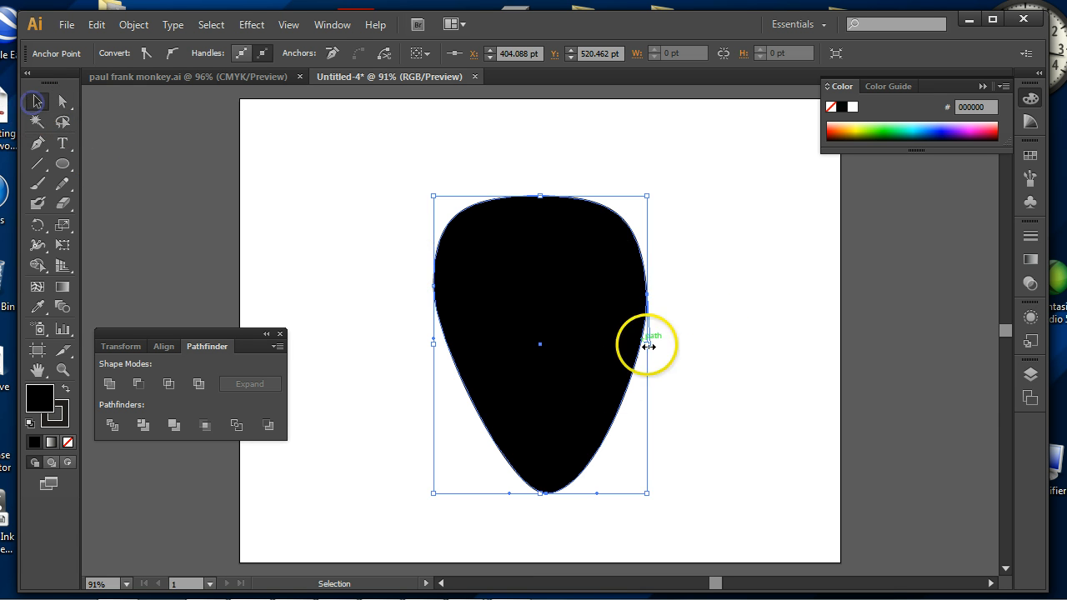
pyautogui.click(183, 76)
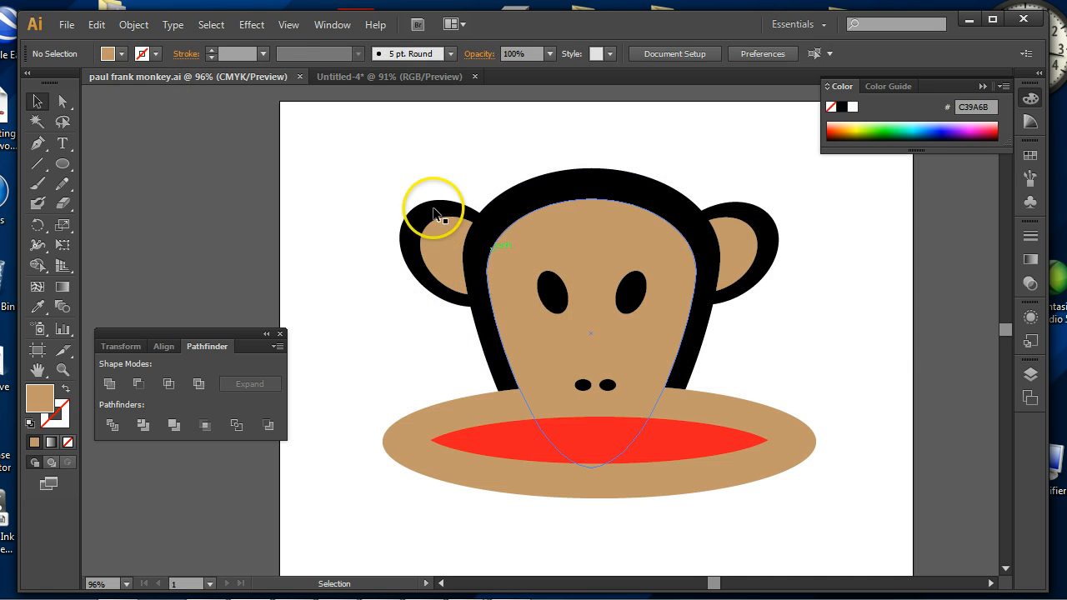
pyautogui.click(332, 78)
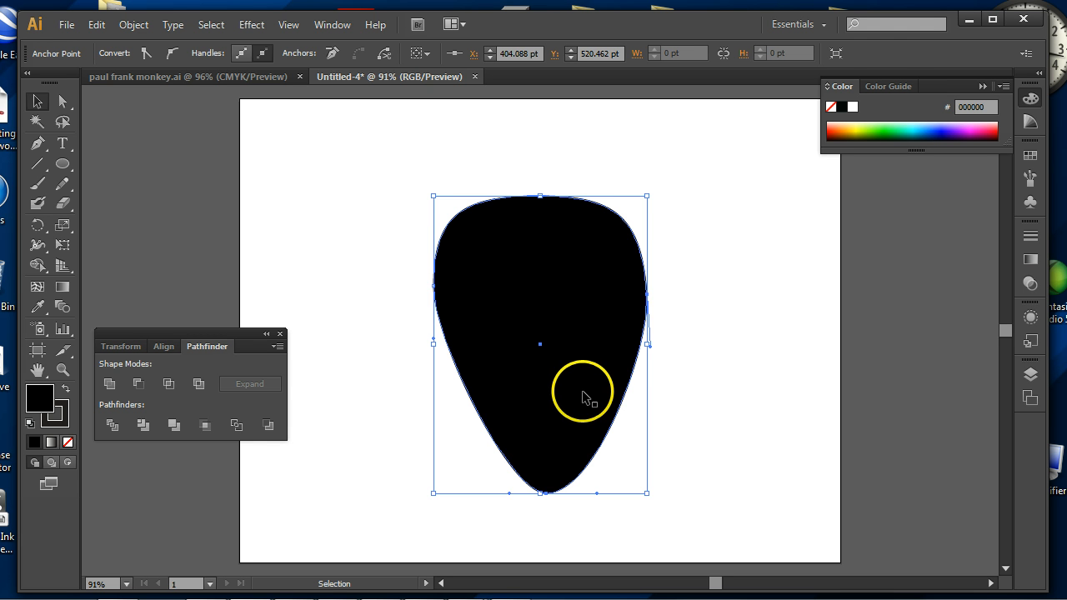
pyautogui.moveTo(572, 372); pyautogui.dragTo(796, 392)
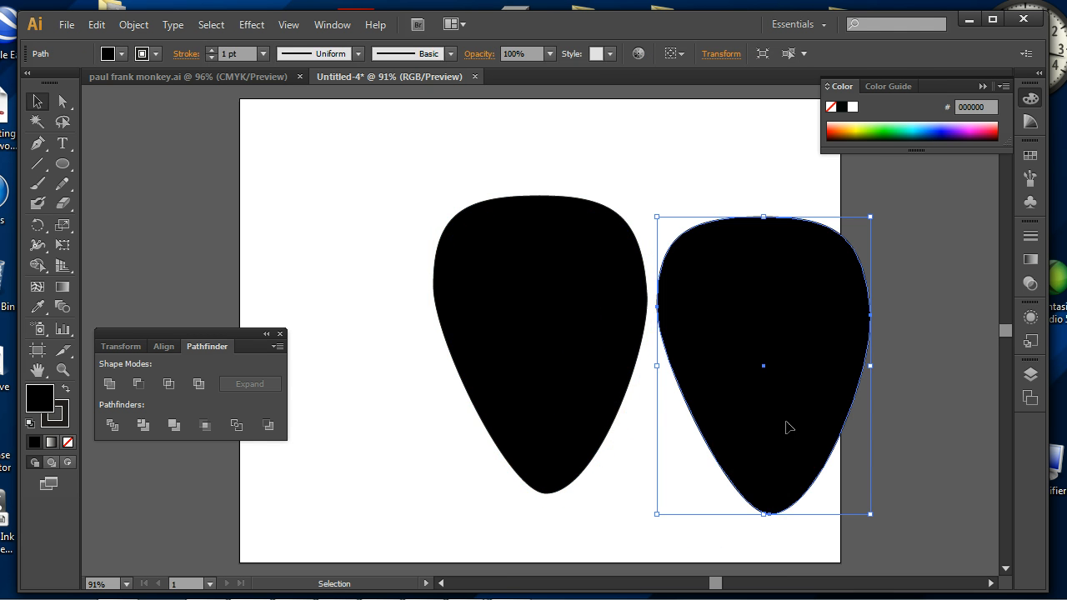
pyautogui.moveTo(870, 217); pyautogui.dragTo(829, 273)
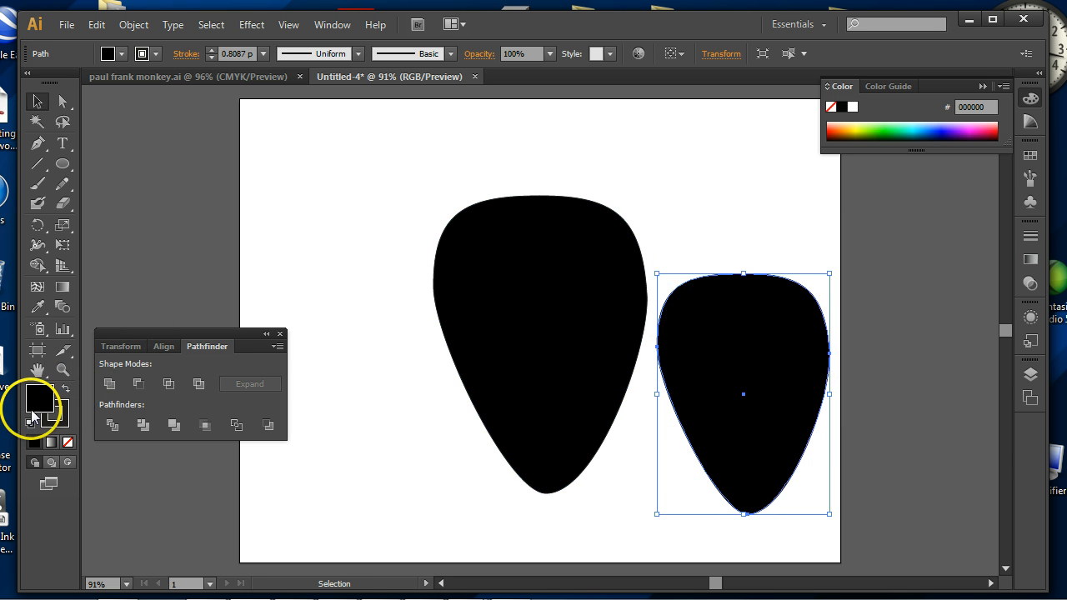
# Step: Try to fill the smaller head copy with light orange FFCC71 using the Color Picker
pyautogui.click(36, 407)
pyautogui.doubleClick(35, 407)
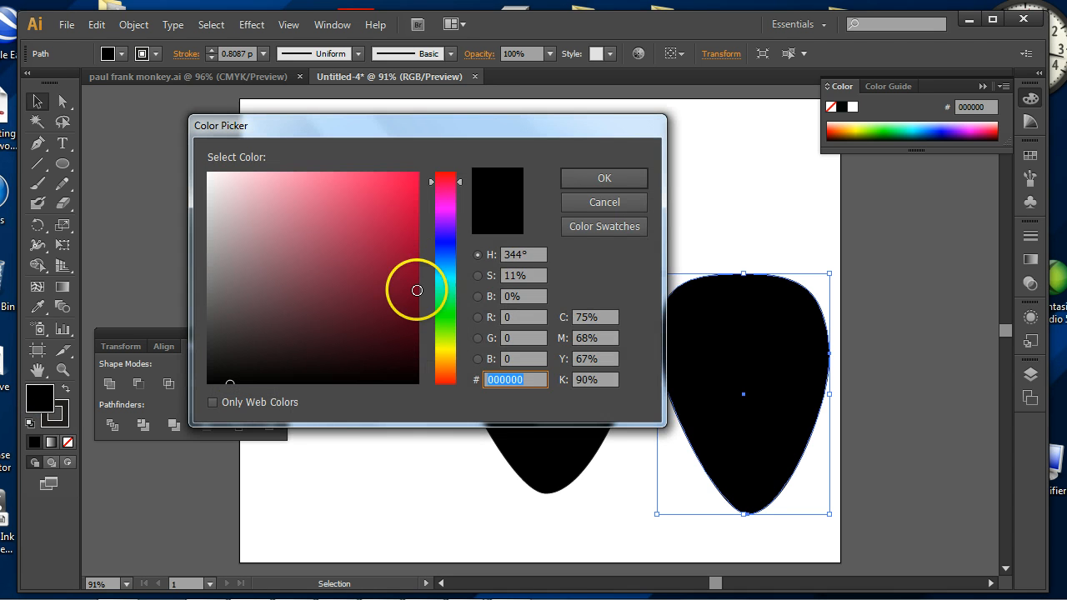
pyautogui.click(446, 364)
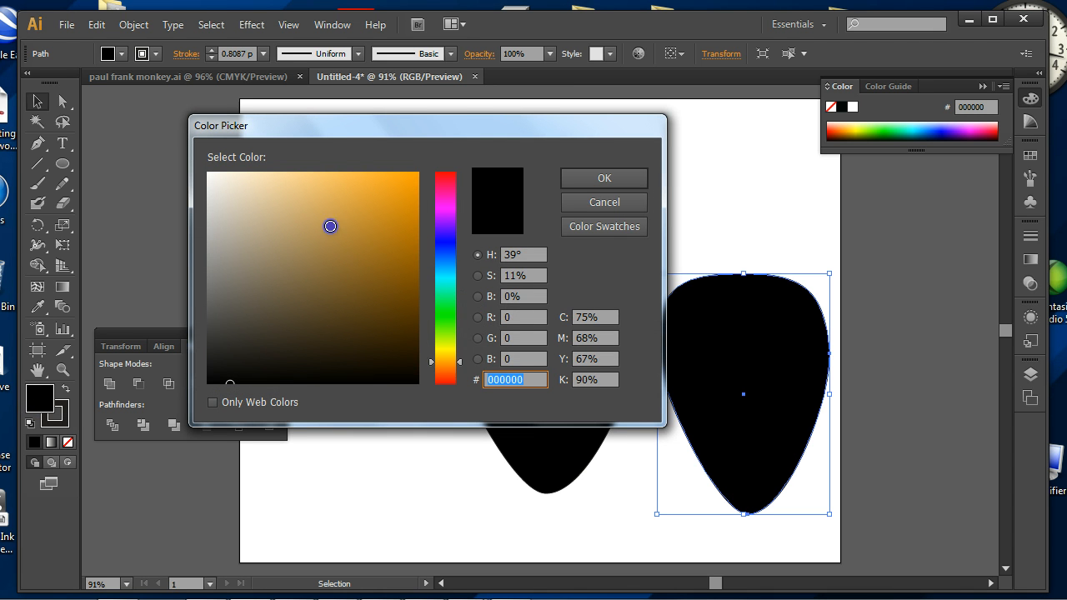
pyautogui.moveTo(330, 226); pyautogui.dragTo(310, 171)
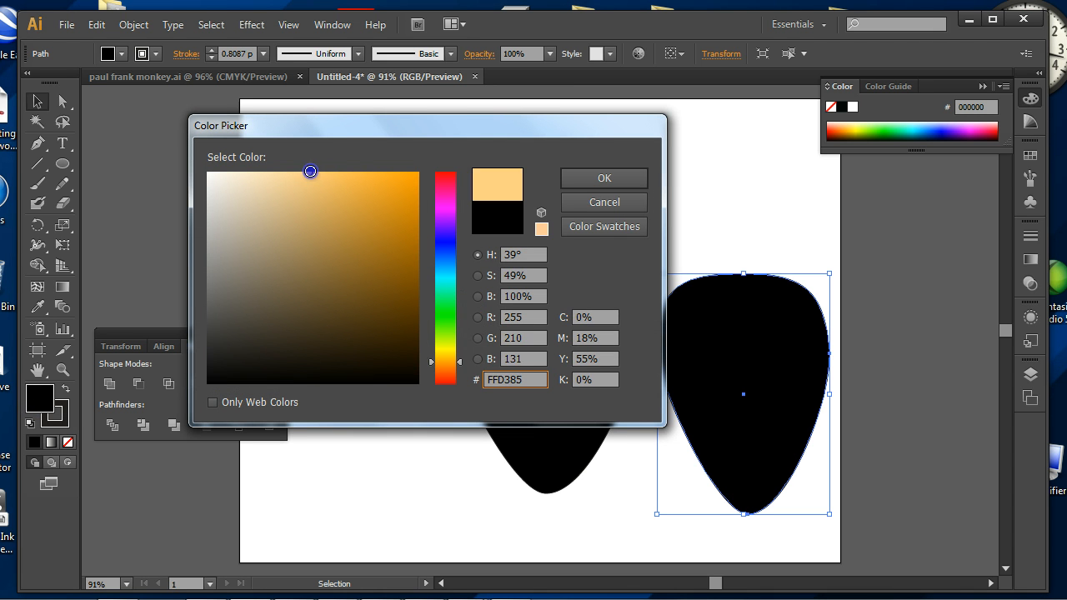
pyautogui.click(604, 227)
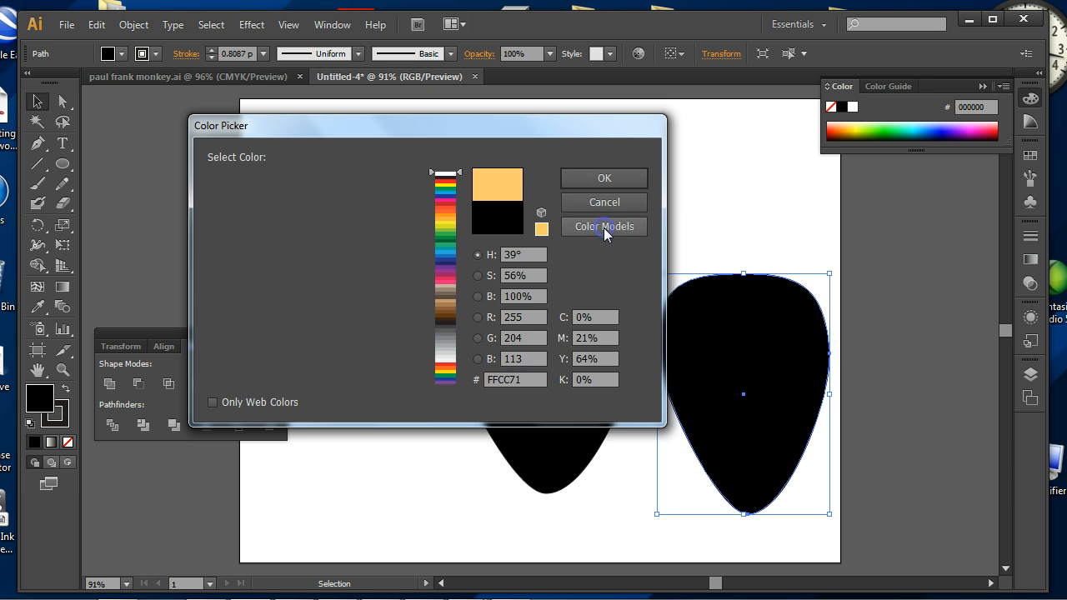
pyautogui.click(595, 178)
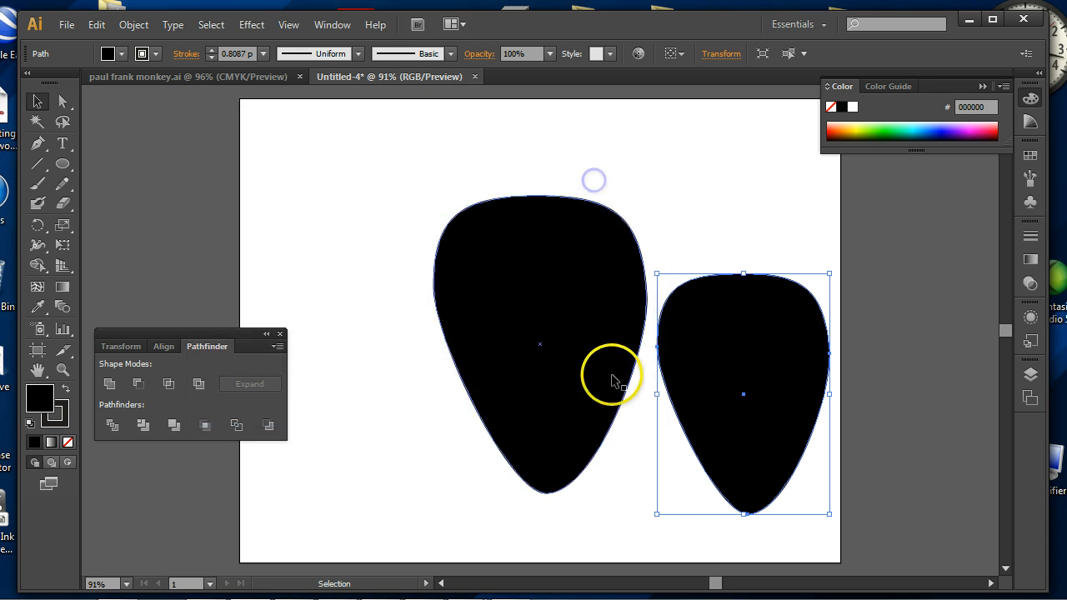
# Step: Fill the smaller head copy with the light tan swatch (C49A6C)
pyautogui.click(108, 52)
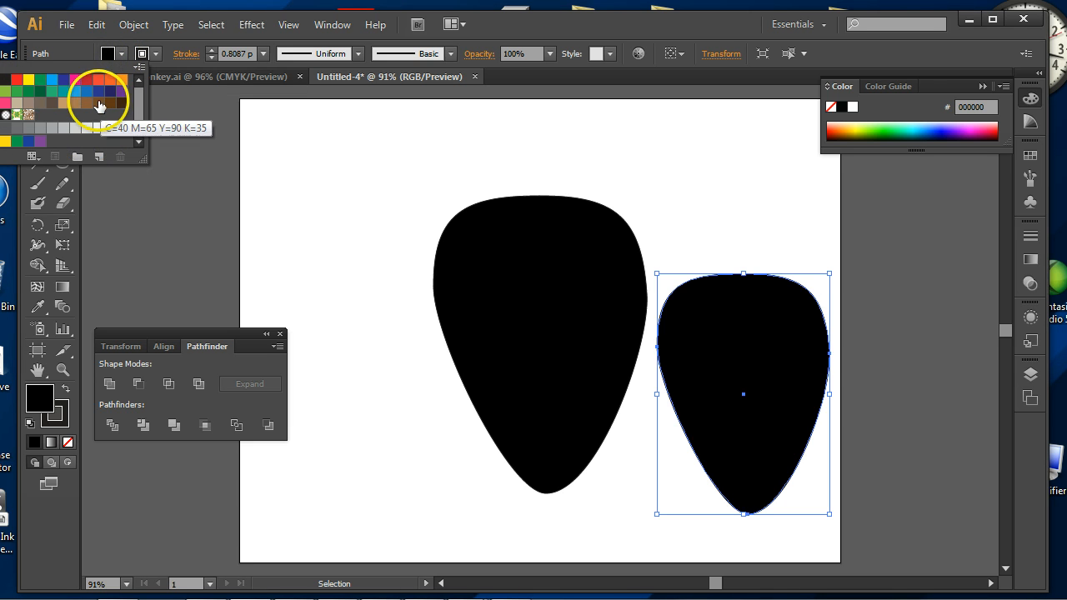
pyautogui.click(63, 103)
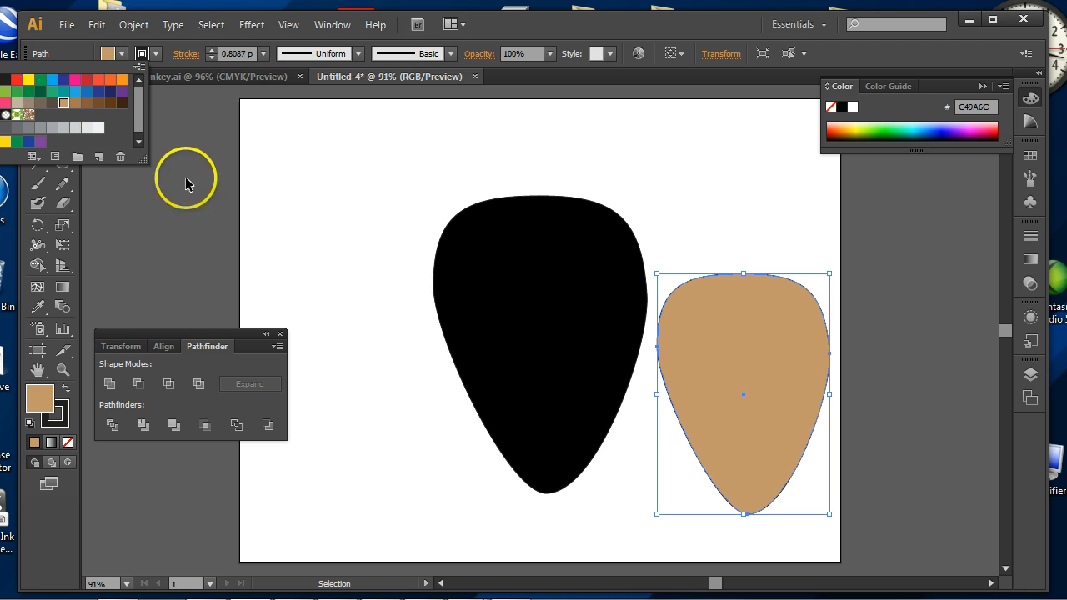
# Step: Place the tan inner face over the black head and stretch it slightly upward and to the right for an even border
pyautogui.click(737, 450)
pyautogui.moveTo(725, 451); pyautogui.dragTo(526, 406)
pyautogui.click(697, 338)
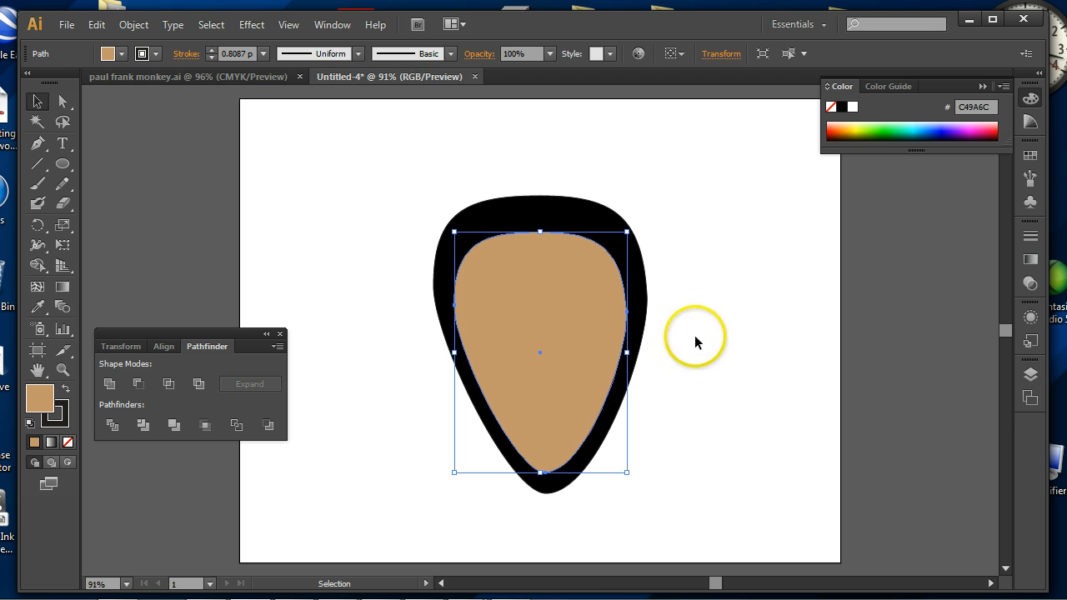
pyautogui.click(540, 269)
pyautogui.moveTo(538, 232); pyautogui.dragTo(538, 225)
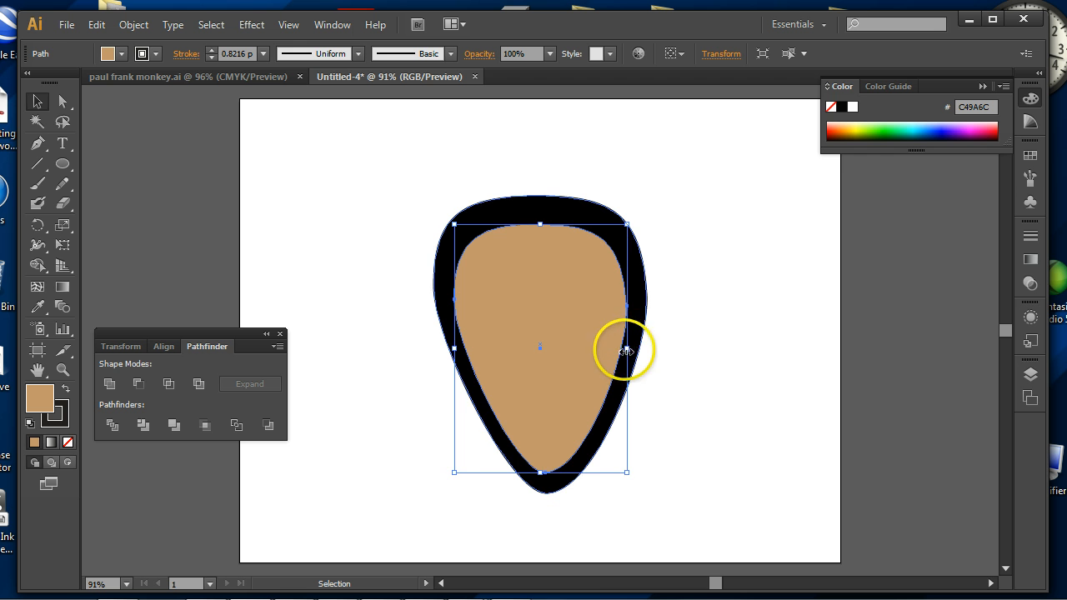
pyautogui.moveTo(625, 351); pyautogui.dragTo(630, 351)
pyautogui.click(723, 327)
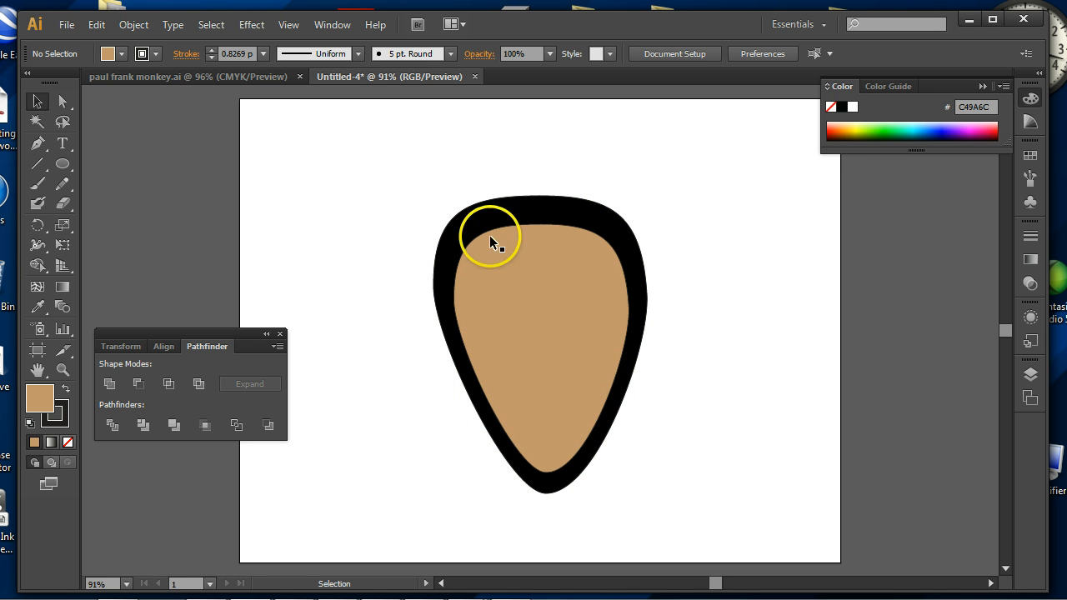
# Step: Check the reference monkey and draw a wide, flat tan ellipse for the muzzle to the upper left of the head
pyautogui.click(174, 75)
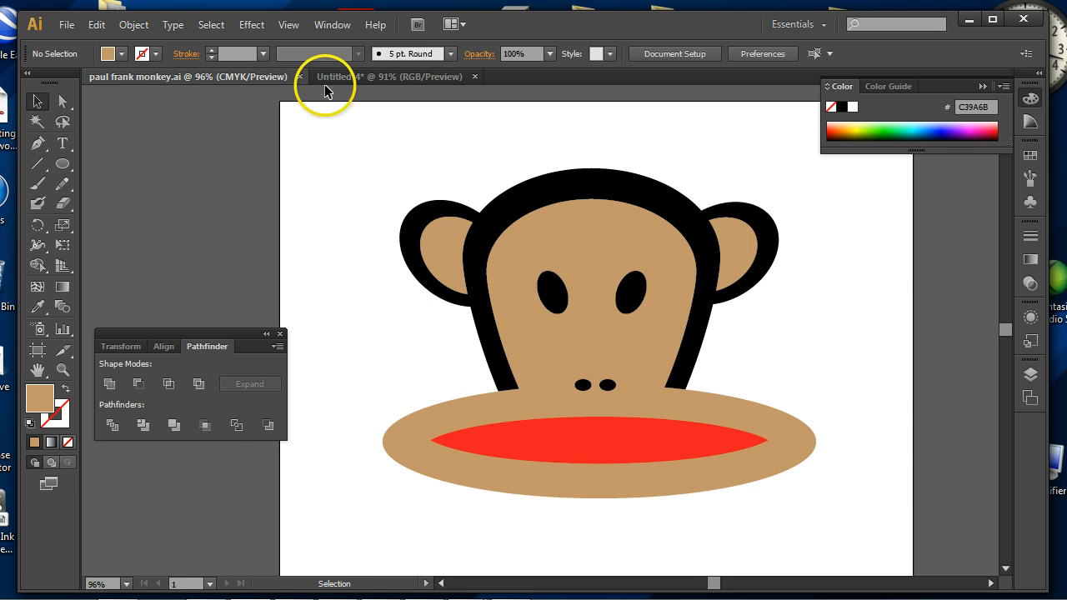
pyautogui.click(395, 78)
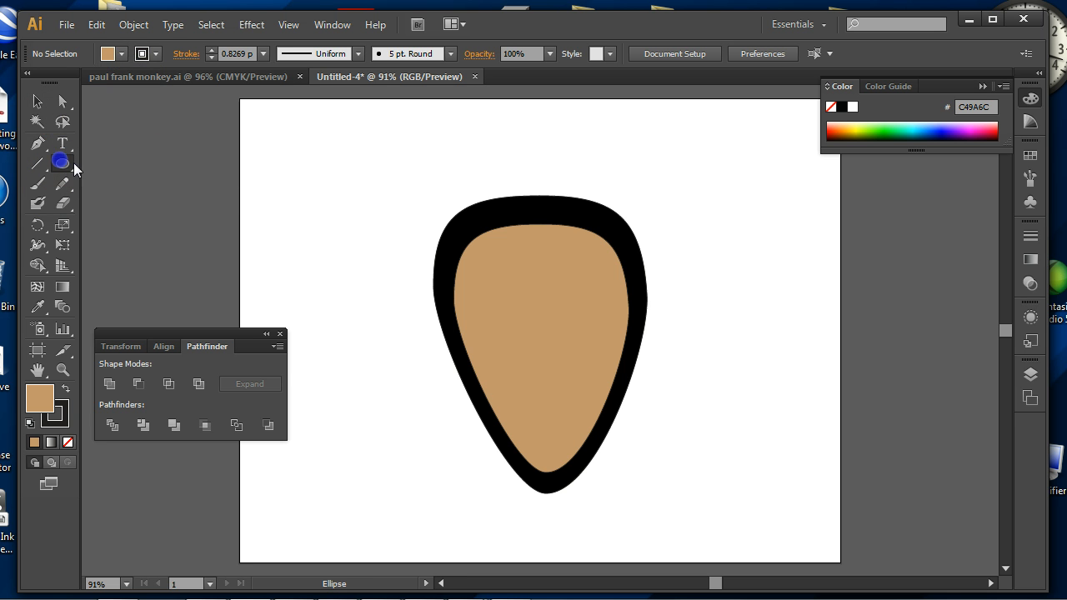
pyautogui.moveTo(110, 152); pyautogui.dragTo(402, 208)
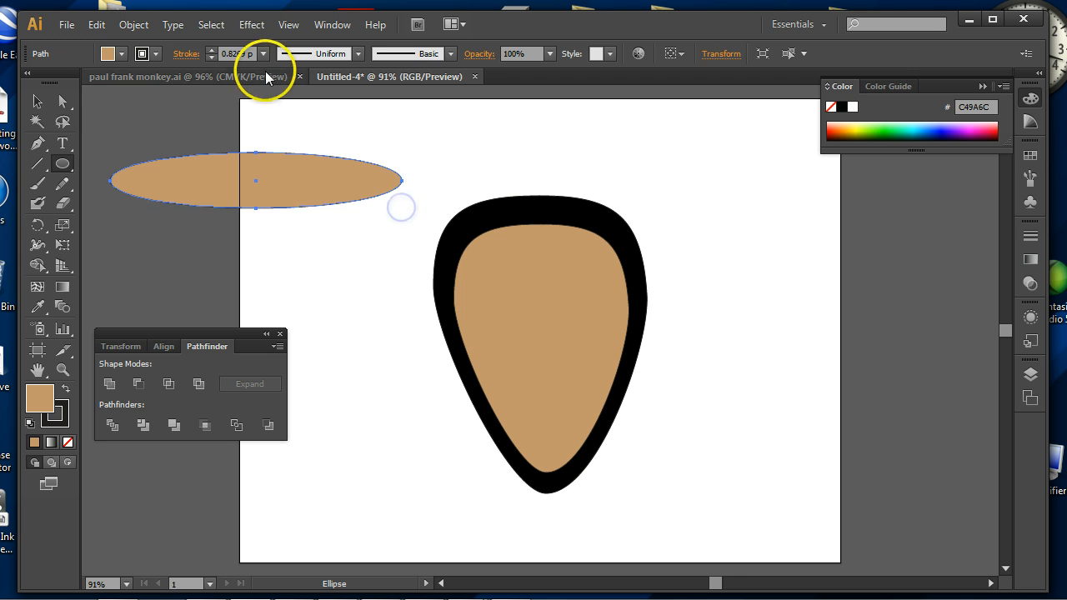
pyautogui.click(189, 73)
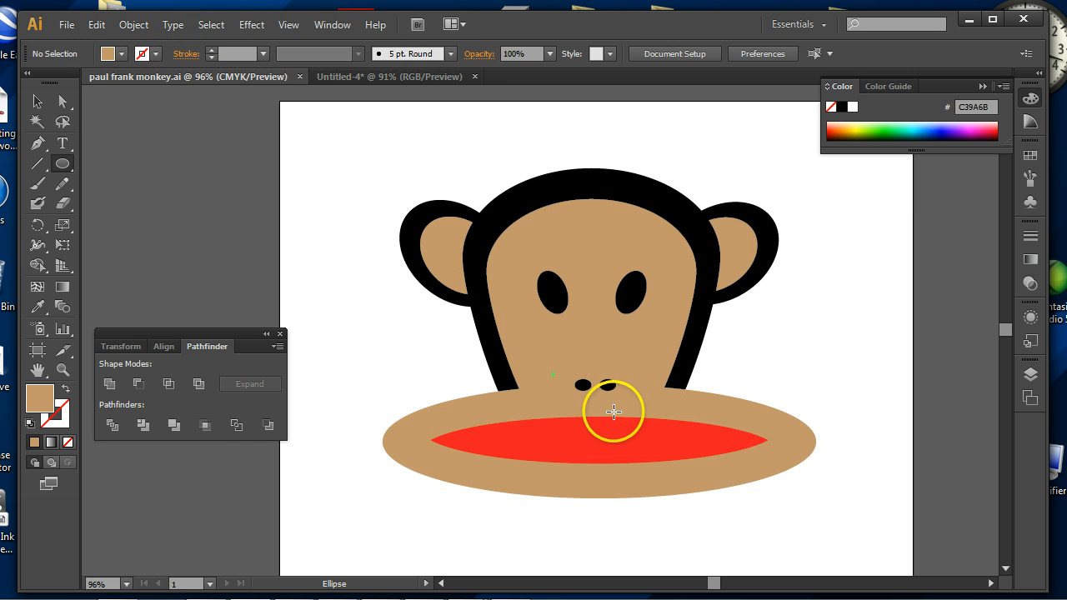
pyautogui.click(359, 81)
# Step: Place the muzzle ellipse over the lower part of the head, then make it taller and wider so it covers the chin
pyautogui.click(36, 102)
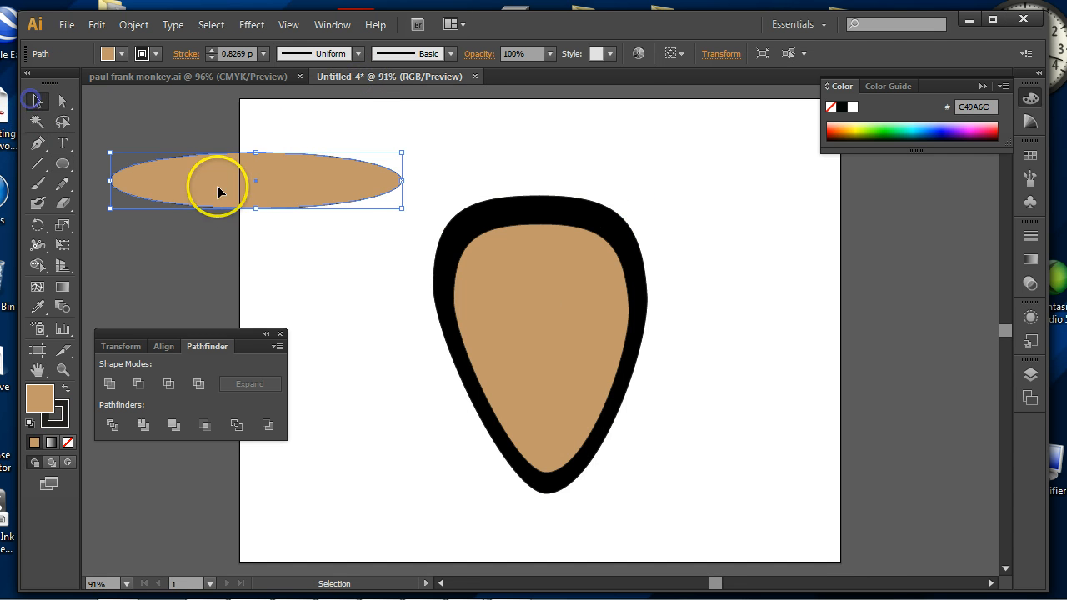
pyautogui.moveTo(221, 188); pyautogui.dragTo(524, 492)
pyautogui.moveTo(549, 445); pyautogui.dragTo(548, 415)
pyautogui.moveTo(407, 459); pyautogui.dragTo(373, 458)
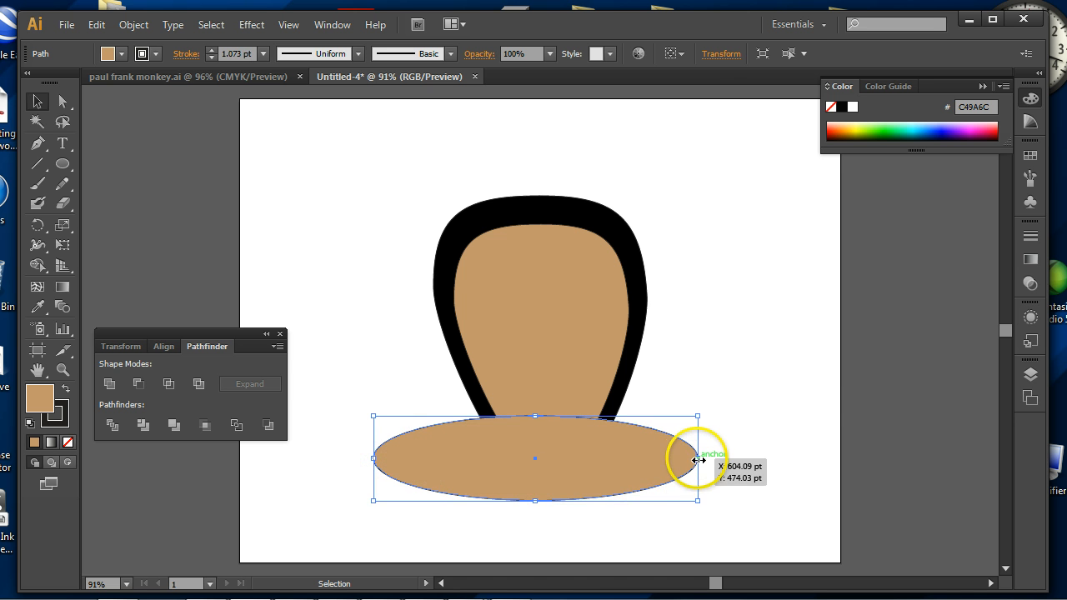
pyautogui.moveTo(699, 460); pyautogui.dragTo(725, 458)
pyautogui.moveTo(573, 492); pyautogui.dragTo(574, 480)
pyautogui.click(727, 379)
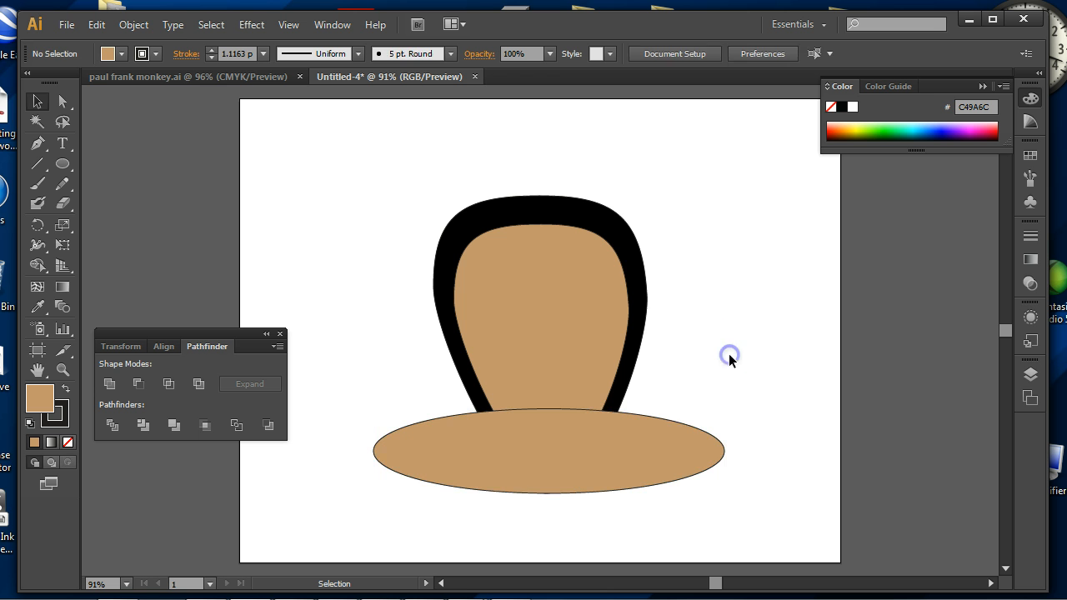
# Step: Shift the tan inner face slightly down and left, and move the black head up and left to deepen the forehead band
pyautogui.moveTo(603, 302); pyautogui.dragTo(595, 306)
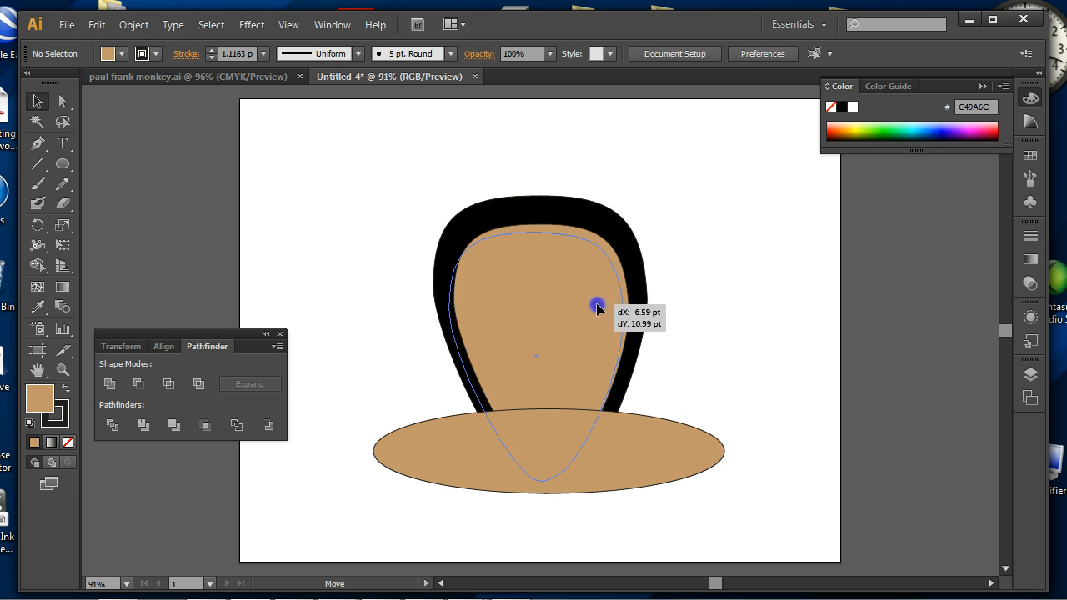
pyautogui.moveTo(584, 226); pyautogui.dragTo(564, 209)
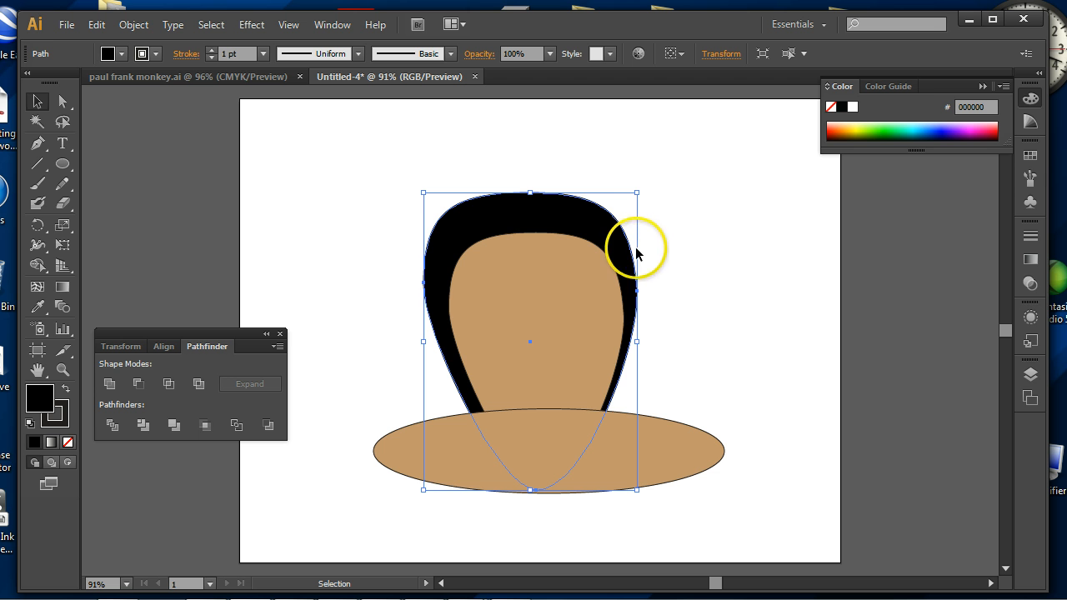
pyautogui.press('Right')
pyautogui.press('Right')
pyautogui.click(697, 312)
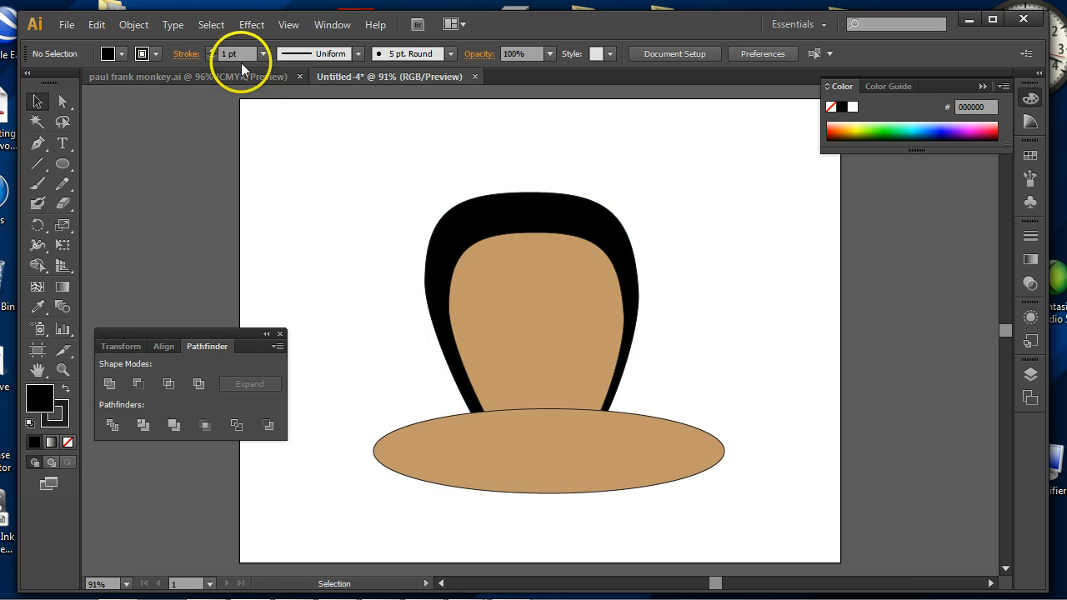
# Step: Check the reference mouth, draw a flat black ellipse beside the head and place an overlapping copy of it slightly below
pyautogui.click(184, 76)
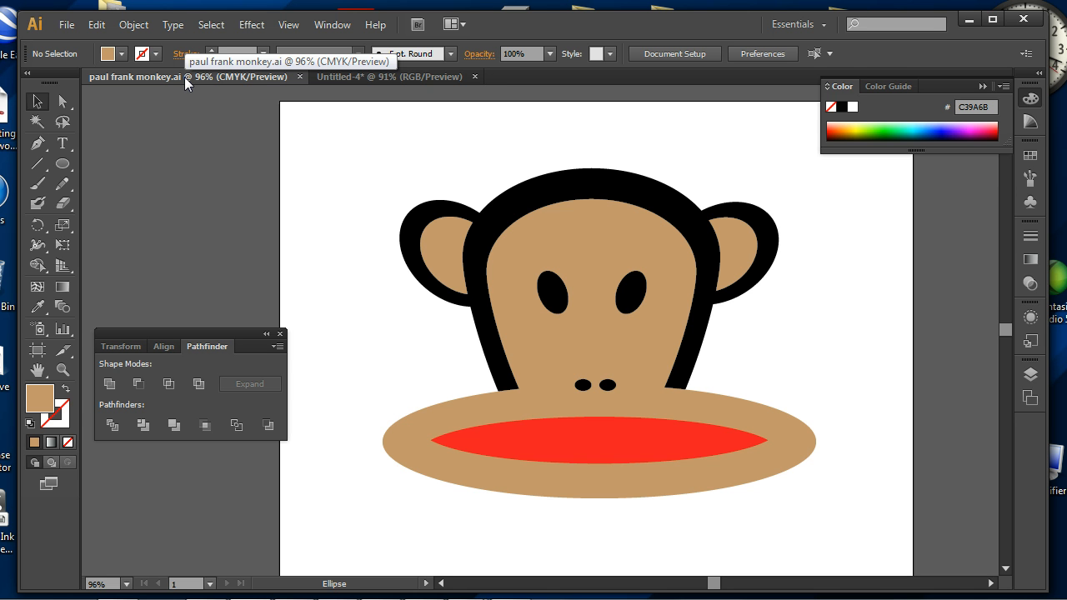
pyautogui.click(356, 77)
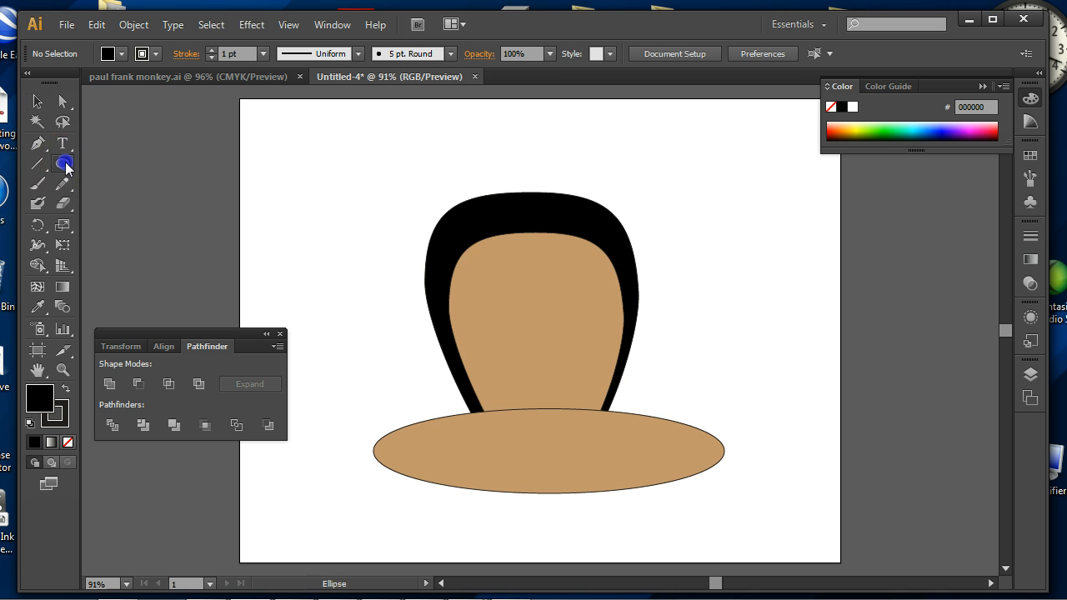
pyautogui.moveTo(64, 165); pyautogui.dragTo(381, 224)
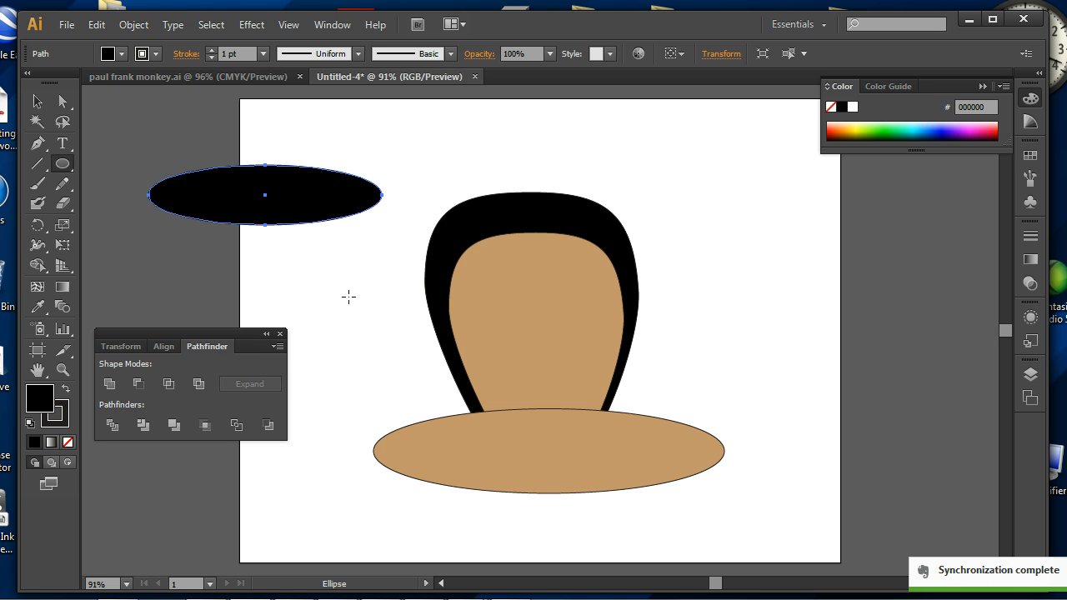
pyautogui.press('v')
pyautogui.moveTo(292, 214); pyautogui.dragTo(297, 245)
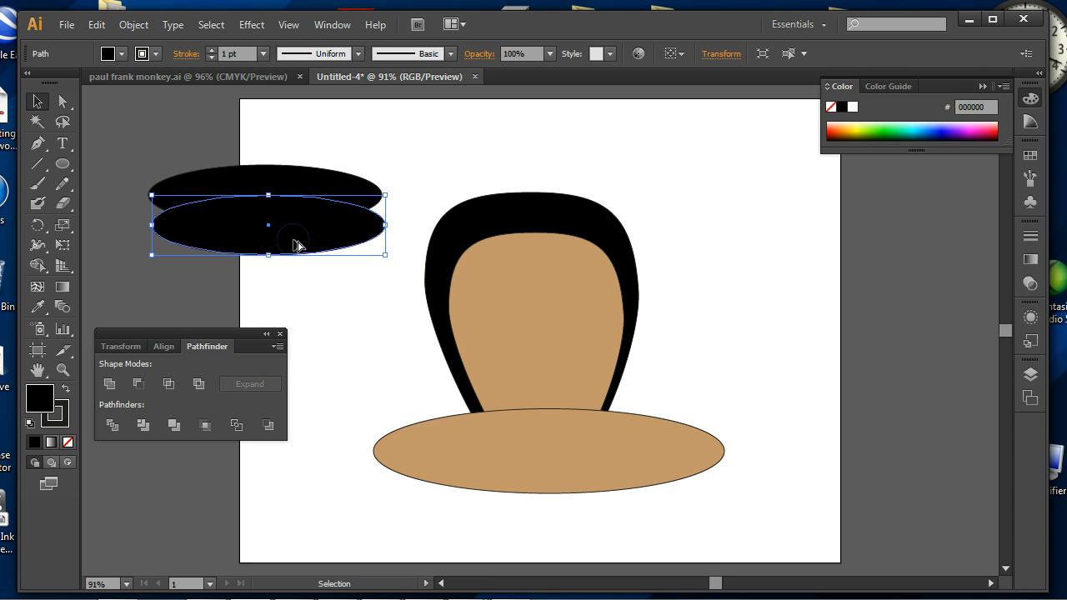
# Step: Intersect the two overlapping black ellipses so only the pointed lens shape of the mouth remains
pyautogui.keyDown('shift'); pyautogui.click(214, 188); pyautogui.keyUp('shift')
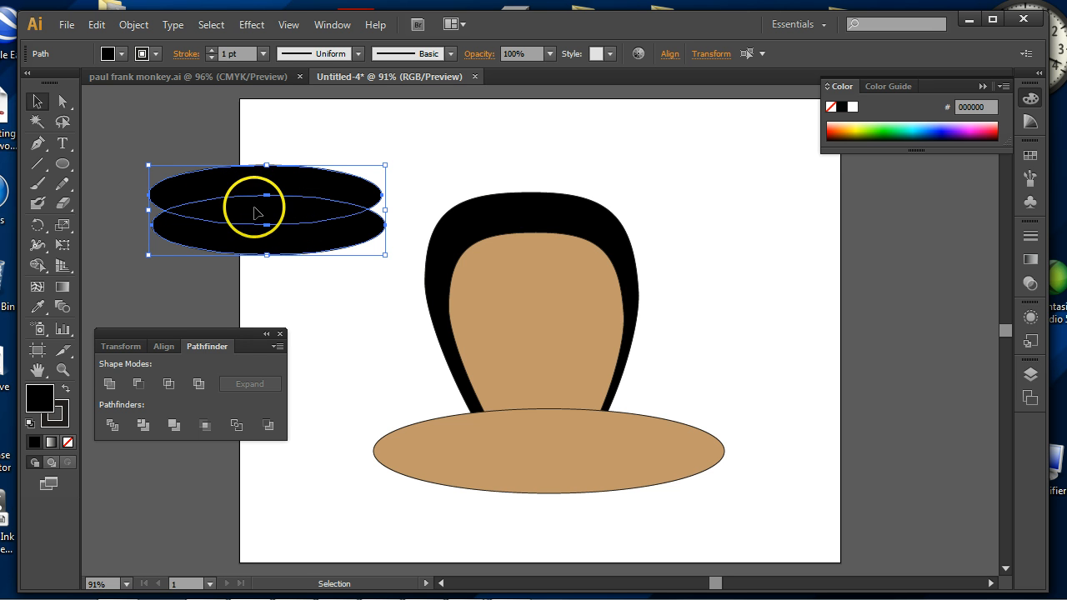
pyautogui.moveTo(217, 335); pyautogui.dragTo(281, 279)
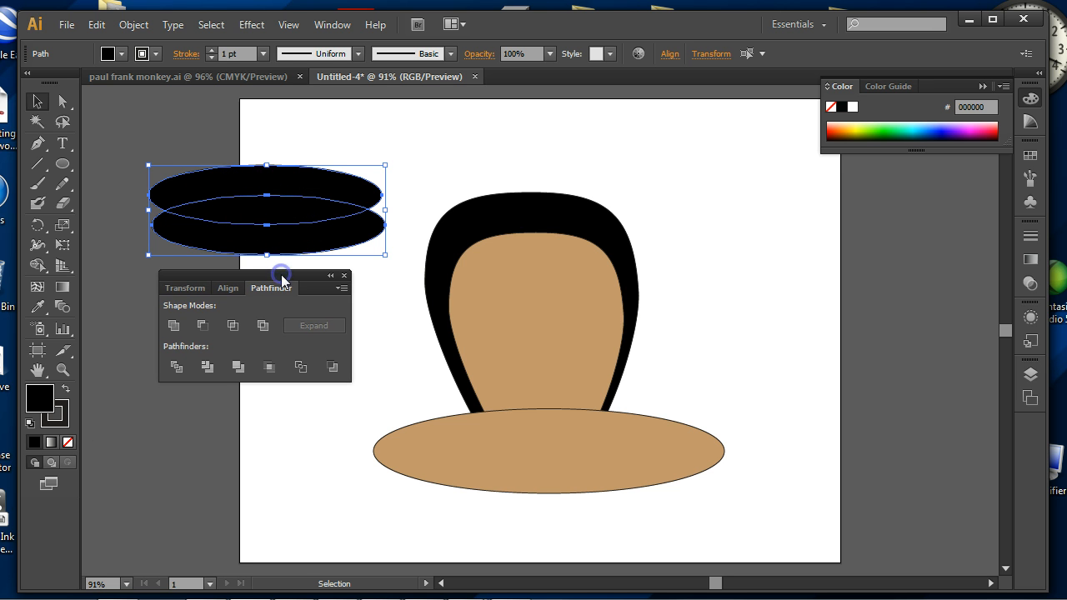
pyautogui.click(233, 326)
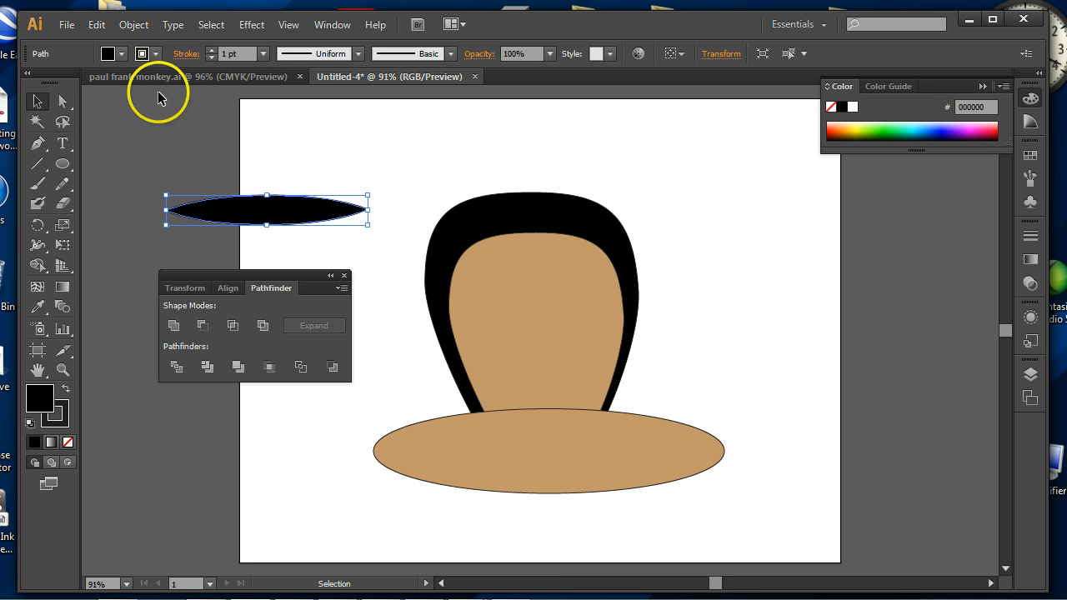
# Step: Fill the lens-shaped mouth with CMYK Red
pyautogui.click(121, 54)
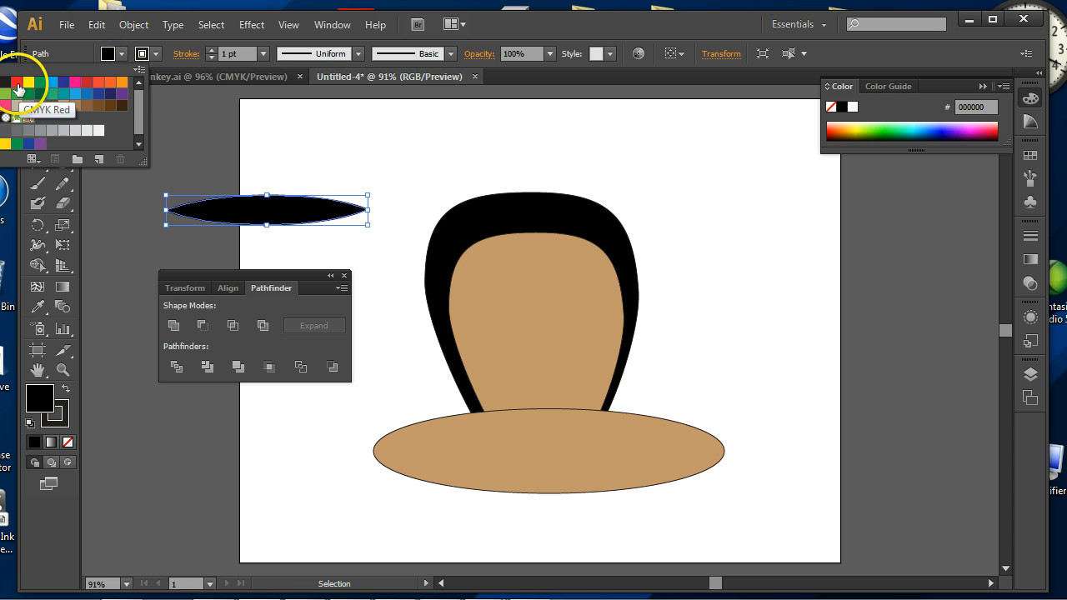
pyautogui.click(17, 83)
pyautogui.click(132, 236)
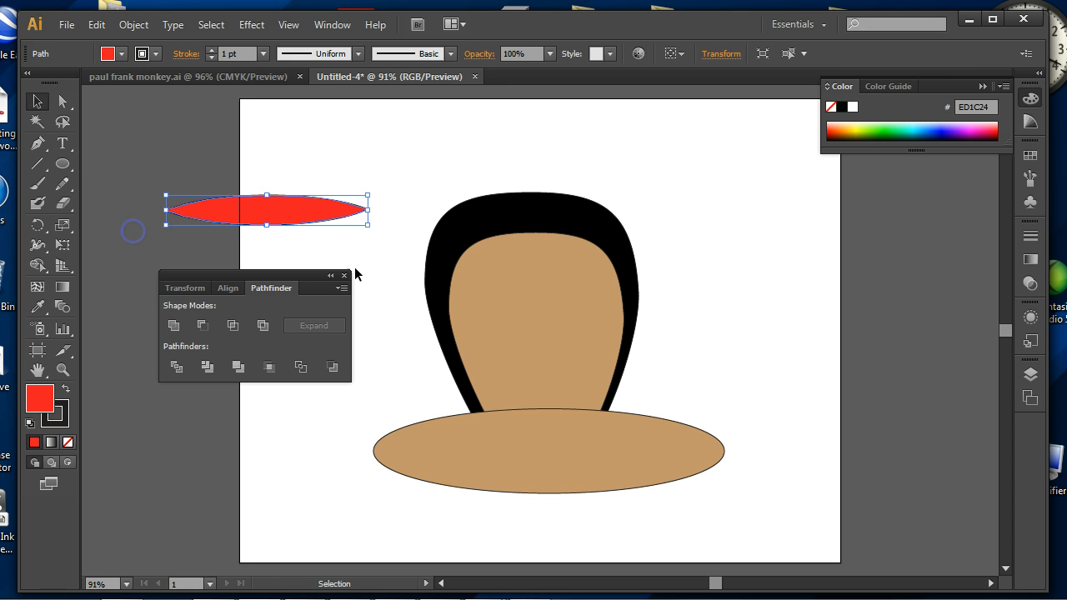
# Step: Place the red mouth on the tan muzzle and enlarge it to span most of the muzzle's width
pyautogui.moveTo(326, 222); pyautogui.dragTo(600, 464)
pyautogui.moveTo(638, 435); pyautogui.dragTo(681, 426)
pyautogui.moveTo(439, 469); pyautogui.dragTo(413, 481)
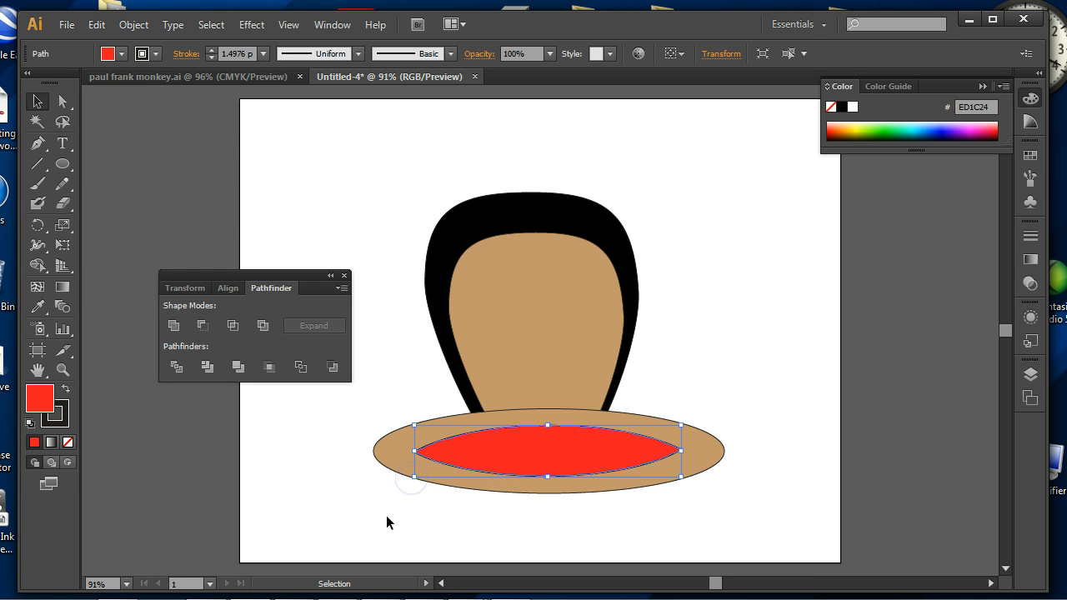
pyautogui.click(343, 518)
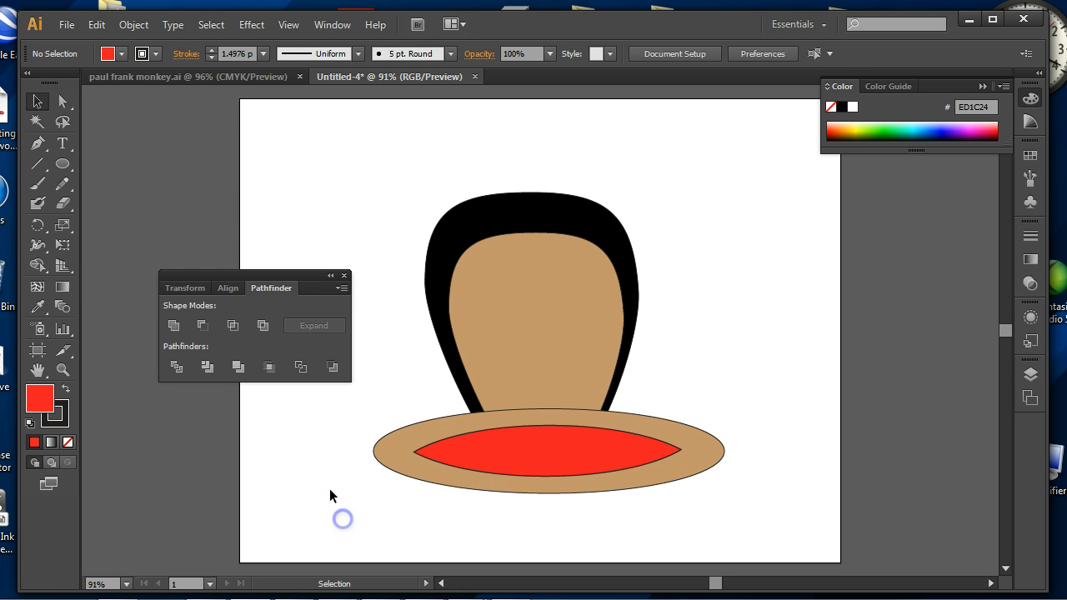
# Step: Check the reference monkey, draw an upright ellipse left of the head for the ear and fill it with the black swatch (231F20)
pyautogui.click(172, 78)
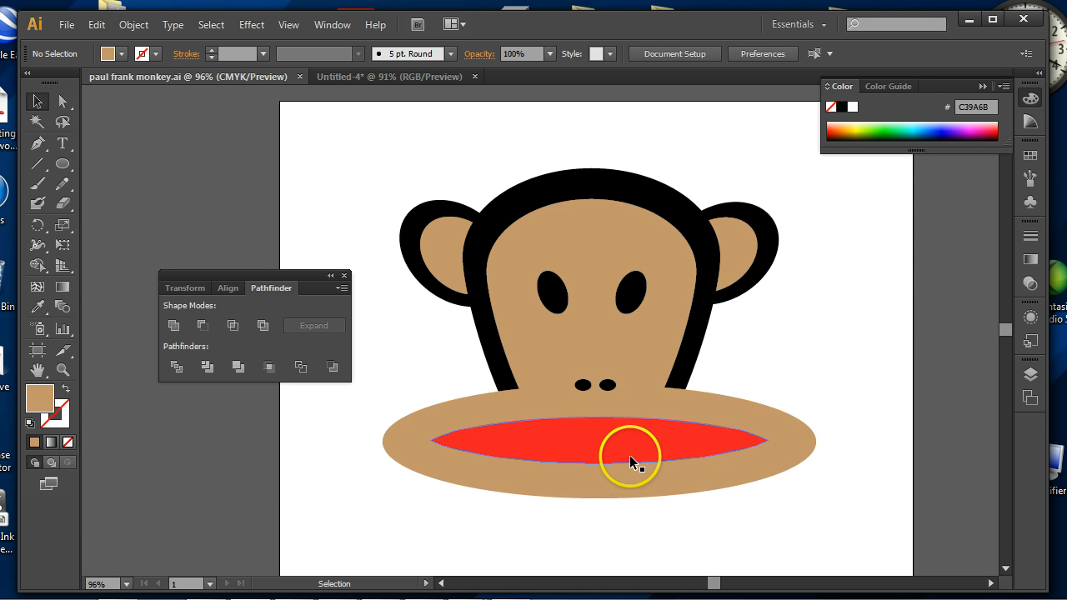
pyautogui.click(372, 79)
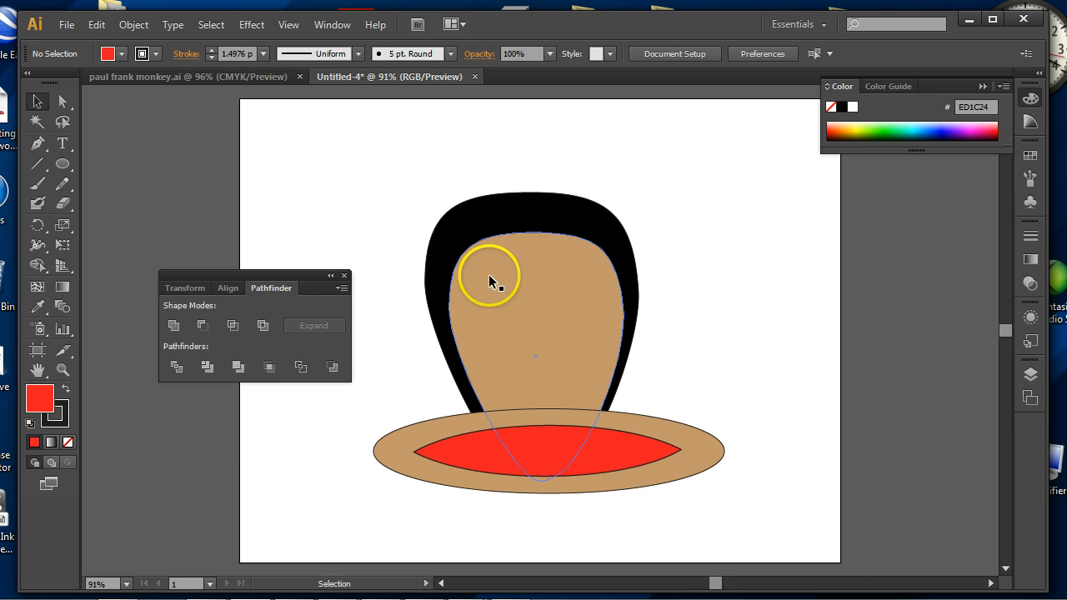
pyautogui.moveTo(305, 277)
pyautogui.mouseDown()
pyautogui.moveTo(886, 257)
pyautogui.moveTo(866, 253)
pyautogui.mouseUp()
pyautogui.click(59, 166)
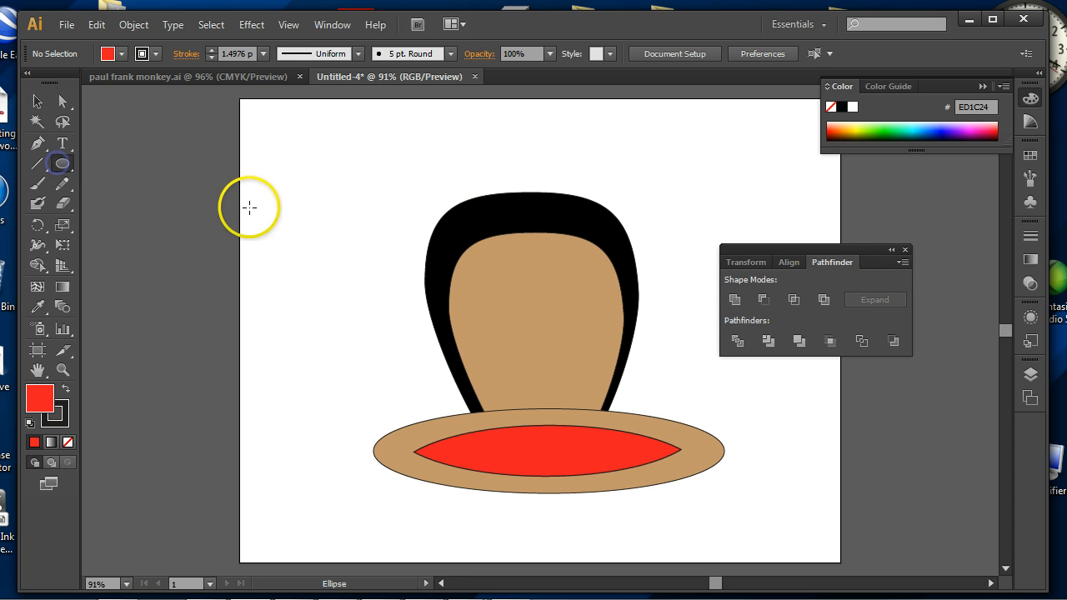
pyautogui.moveTo(287, 194); pyautogui.dragTo(347, 291)
pyautogui.click(121, 54)
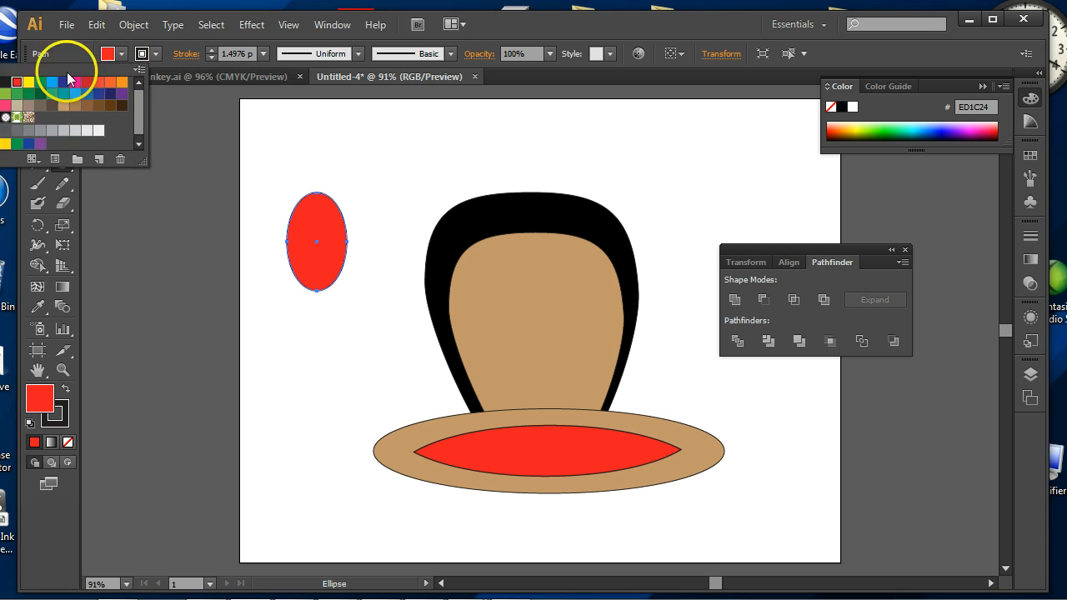
pyautogui.click(7, 82)
pyautogui.press('v')
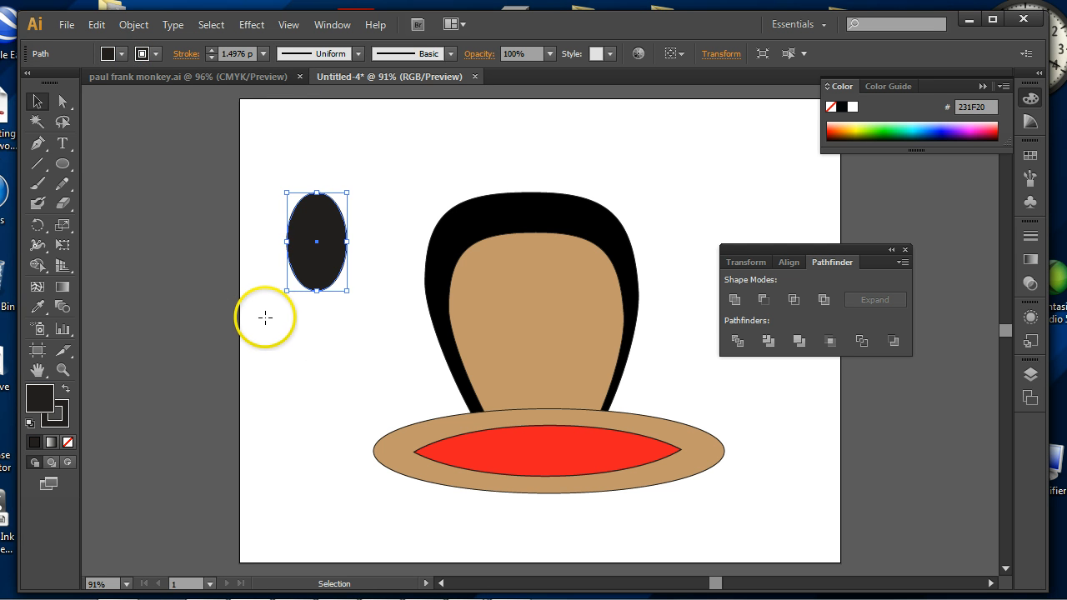
# Step: Duplicate the black ear ellipse below itself and scale the copy down proportionally
pyautogui.moveTo(320, 281); pyautogui.dragTo(338, 391)
pyautogui.moveTo(368, 306); pyautogui.dragTo(350, 332)
pyautogui.click(331, 359)
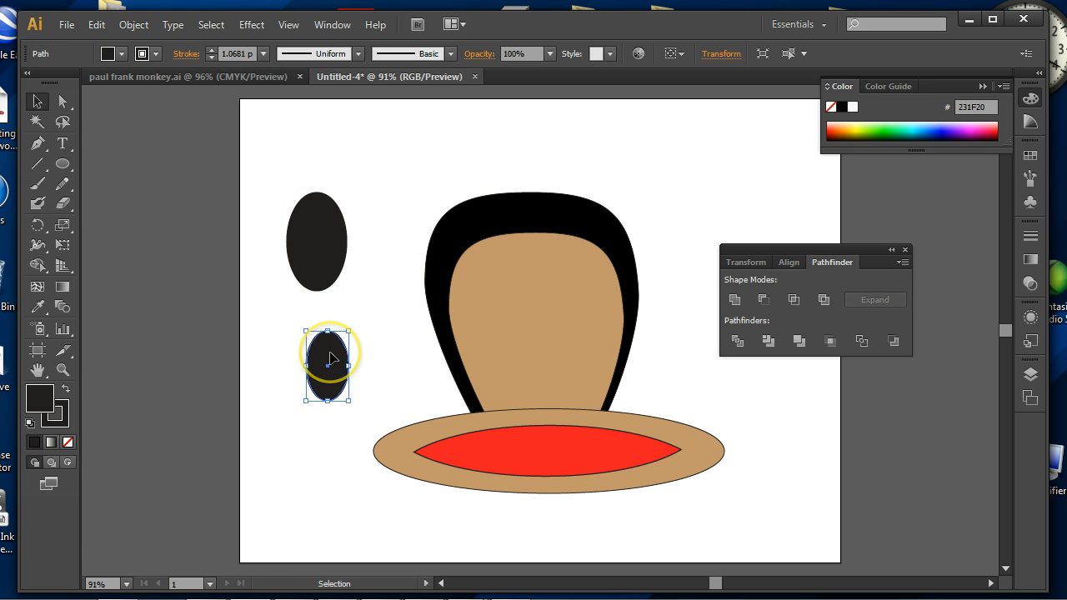
# Step: Fill the smaller ear ellipse with the light tan swatch (C49A6C) and place it inside the lower part of the black ellipse
pyautogui.click(120, 53)
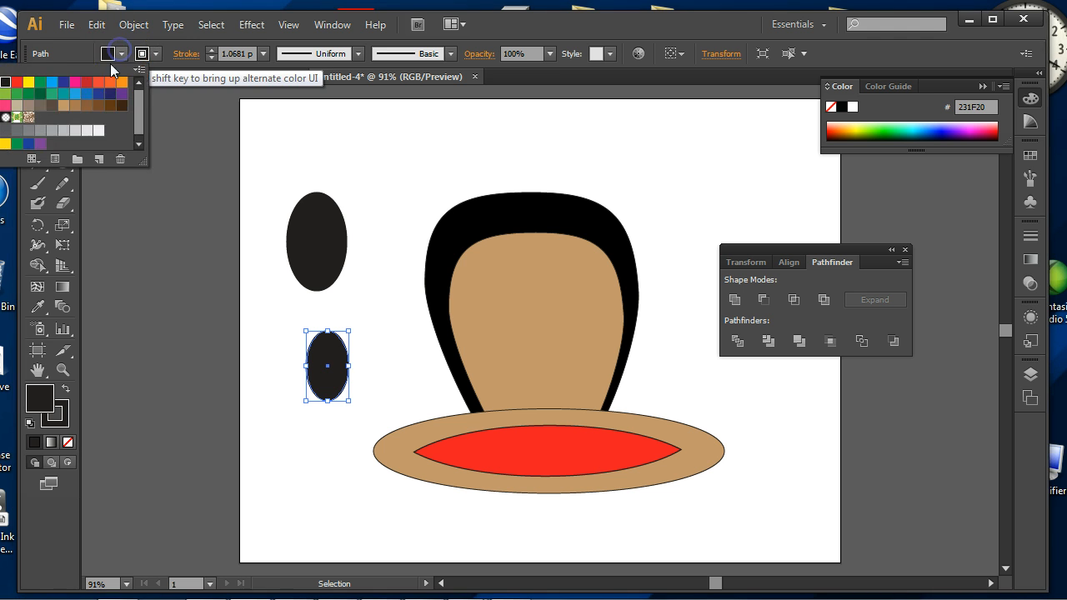
pyautogui.click(76, 106)
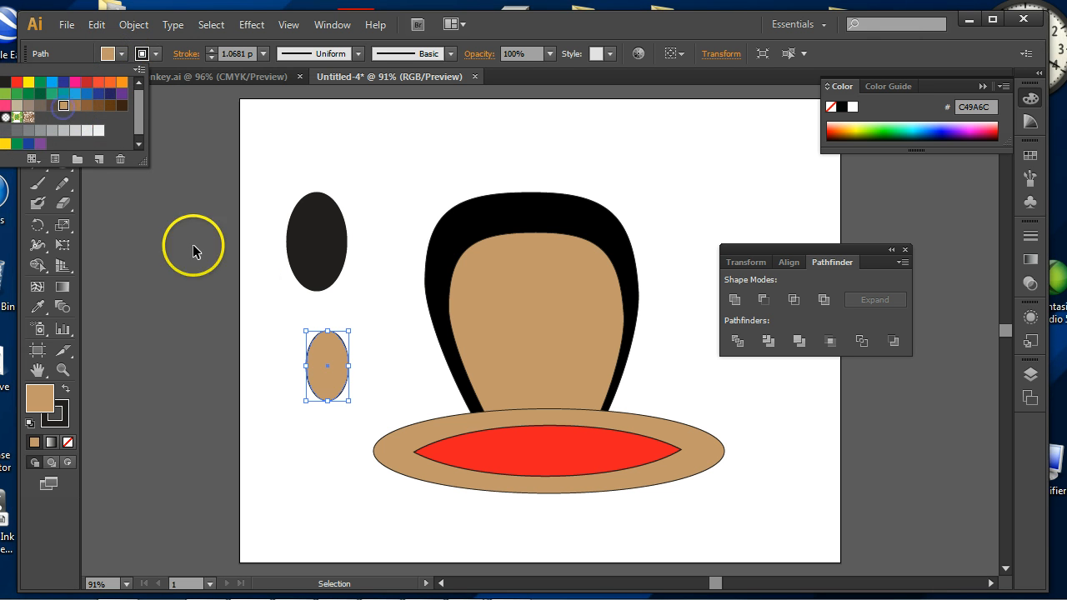
pyautogui.click(338, 344)
pyautogui.moveTo(332, 356); pyautogui.dragTo(321, 243)
pyautogui.click(363, 299)
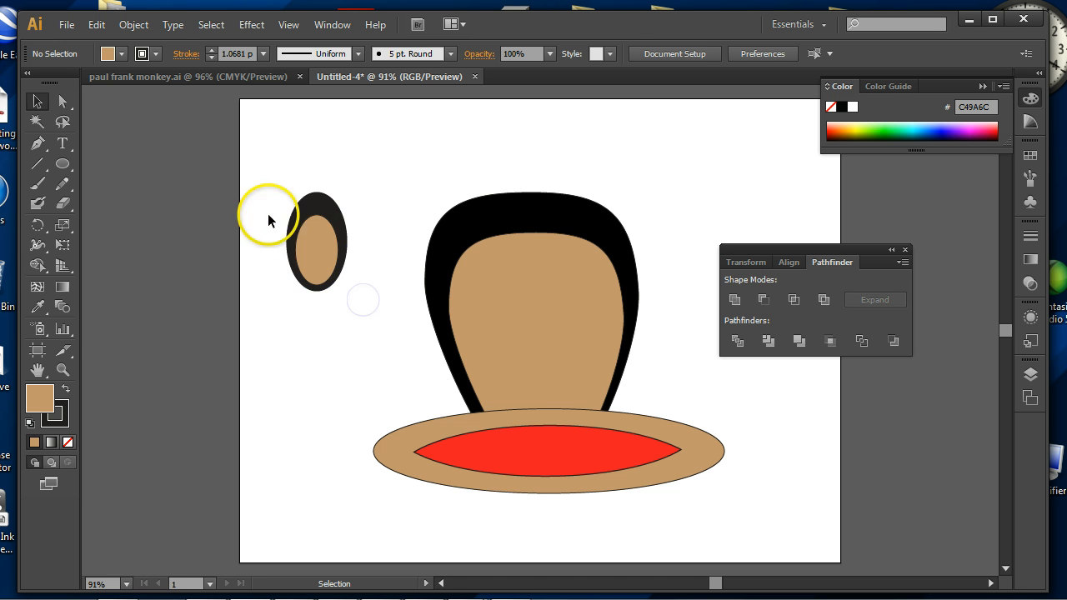
# Step: Group the black ear ellipse with the tan ellipse inside it
pyautogui.moveTo(268, 214); pyautogui.dragTo(382, 305)
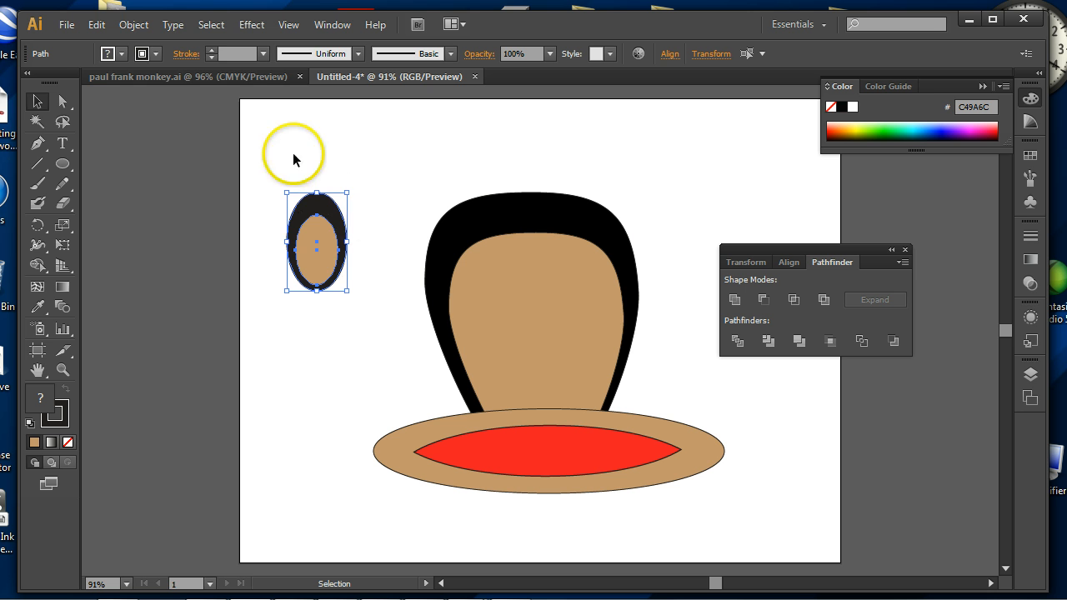
pyautogui.click(134, 25)
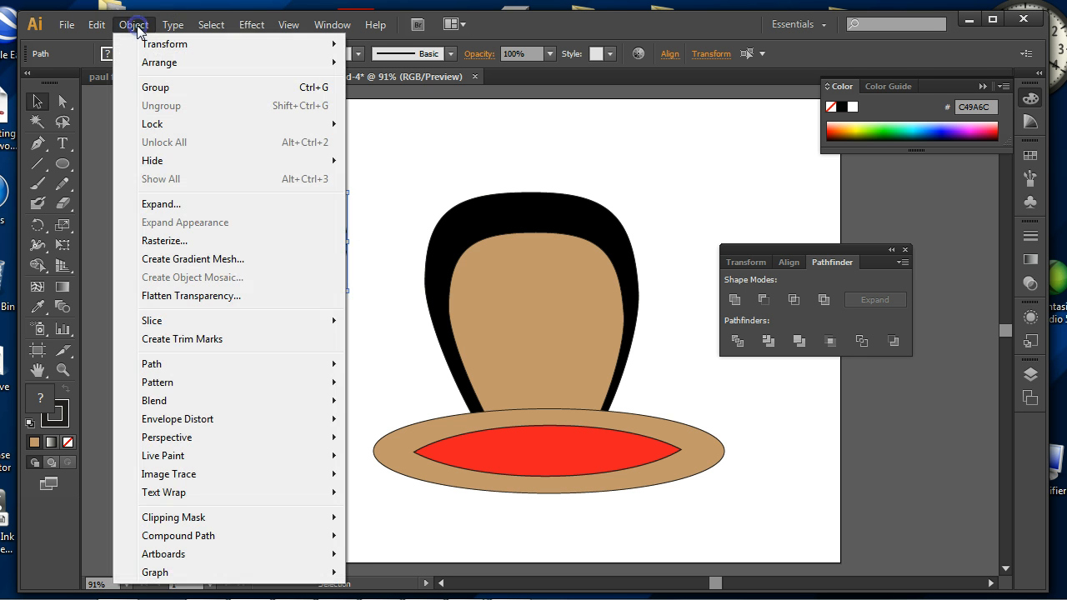
pyautogui.click(149, 87)
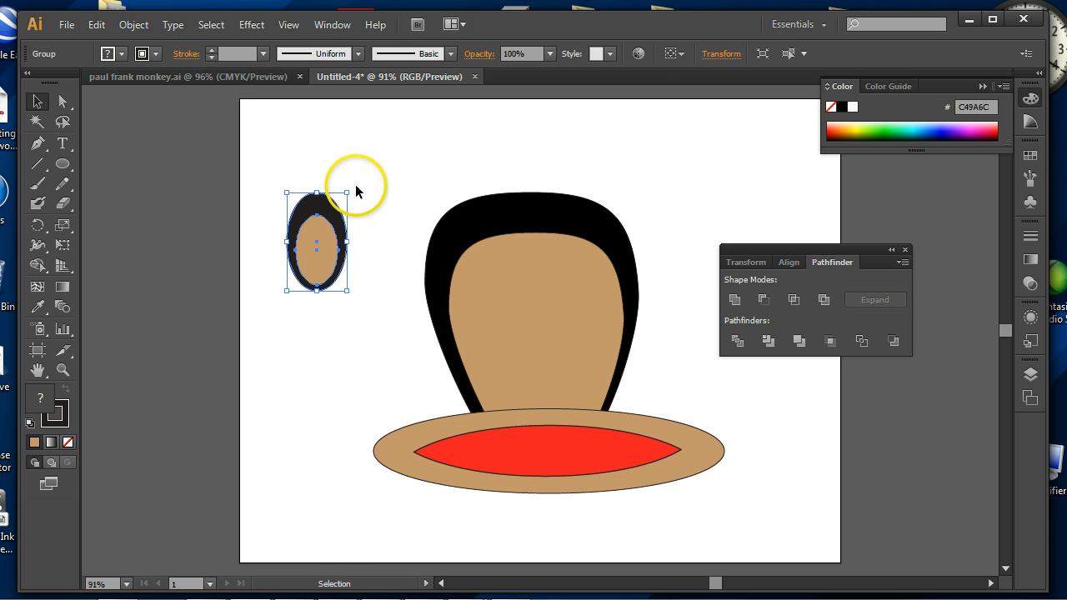
# Step: Tilt the ear group diagonally so its top leans left and position it overlapping the upper left side of the head
pyautogui.moveTo(354, 187); pyautogui.dragTo(305, 178)
pyautogui.moveTo(326, 258); pyautogui.dragTo(426, 284)
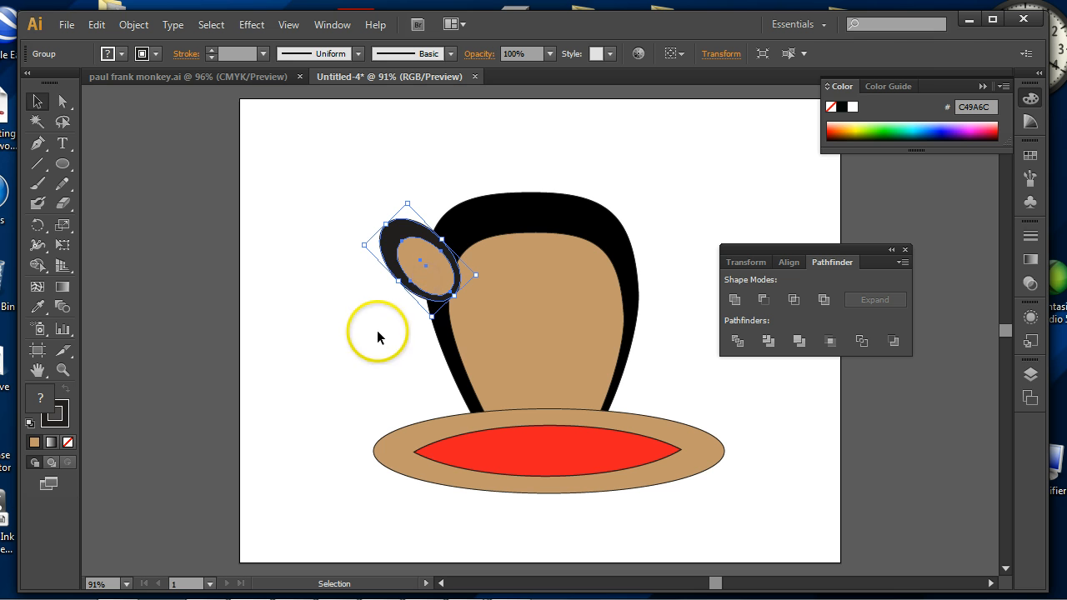
pyautogui.rightClick(439, 289)
pyautogui.moveTo(439, 289); pyautogui.dragTo(433, 280)
# Step: Send the left ear group to the back, behind the monkey's head
pyautogui.rightClick(432, 277)
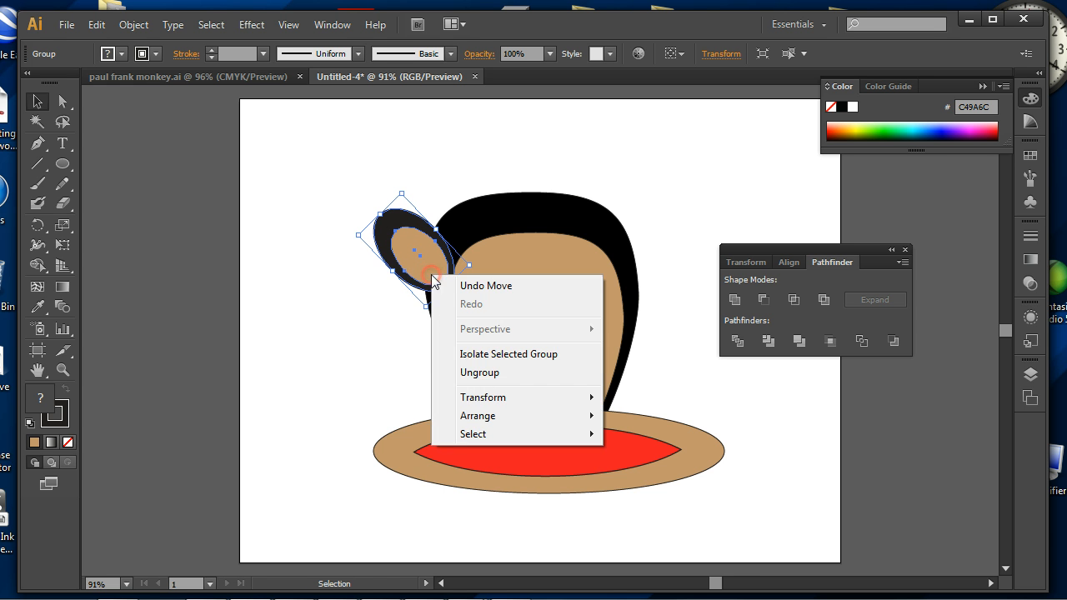
pyautogui.moveTo(460, 413)
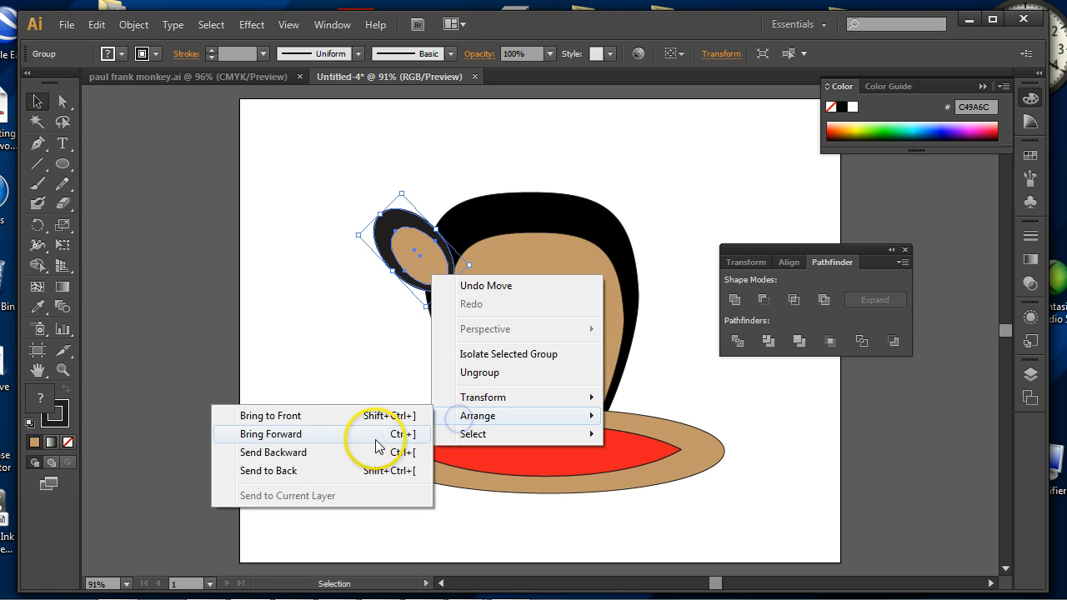
pyautogui.click(320, 473)
pyautogui.click(375, 341)
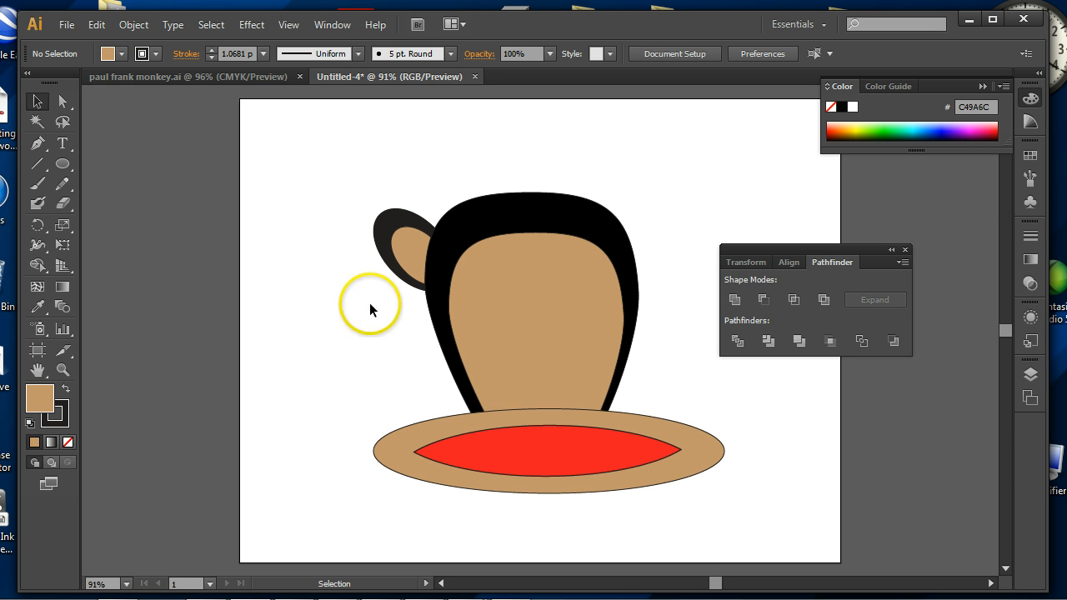
# Step: Duplicate the left ear to the upper right of the head and reflect the copy across the vertical axis
pyautogui.moveTo(412, 245); pyautogui.dragTo(700, 182)
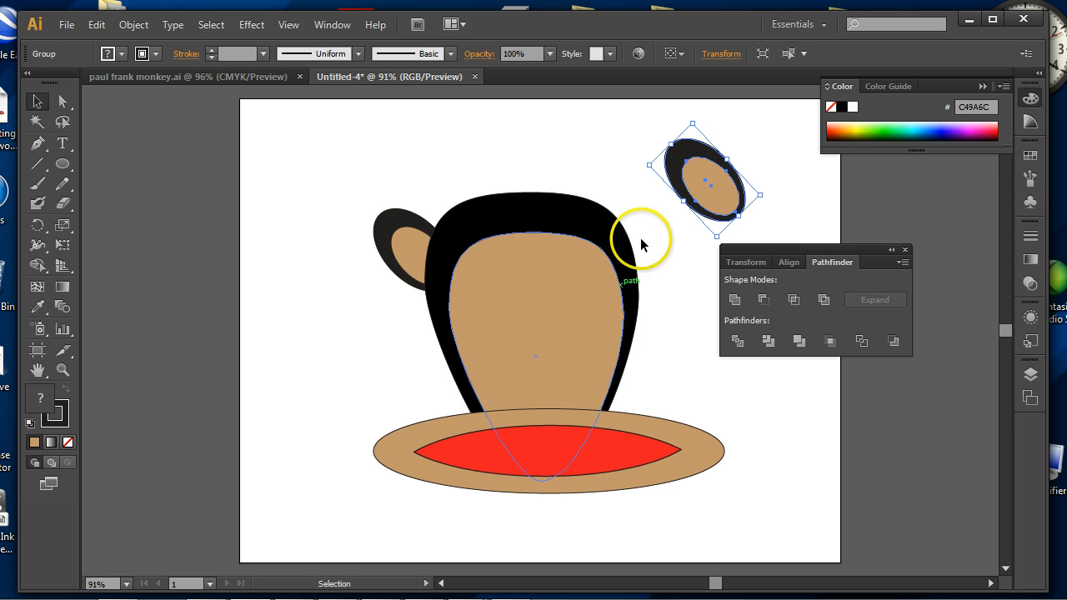
pyautogui.rightClick(722, 203)
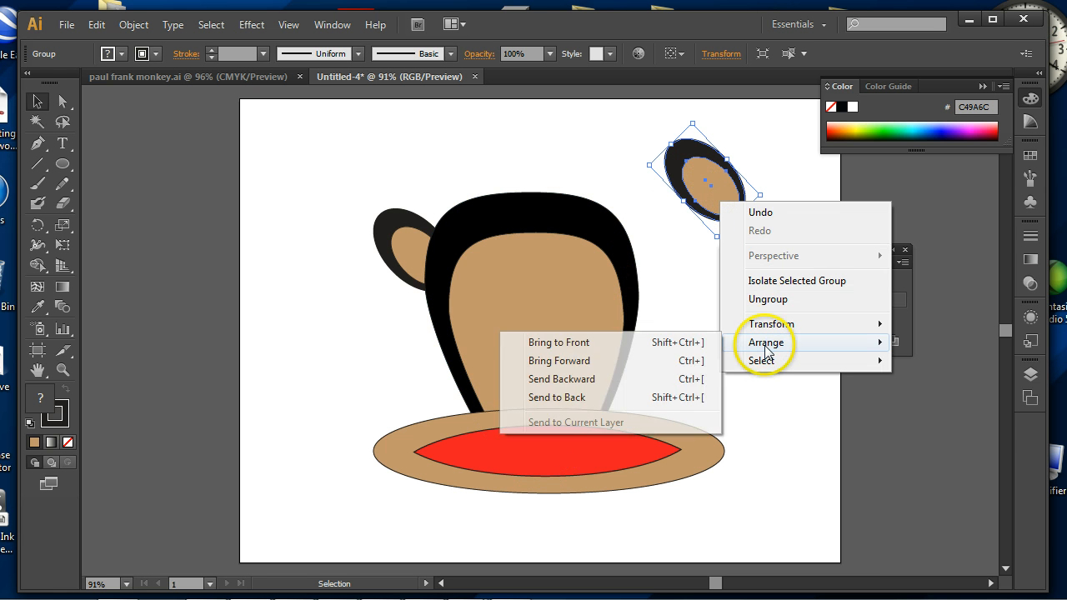
pyautogui.click(766, 325)
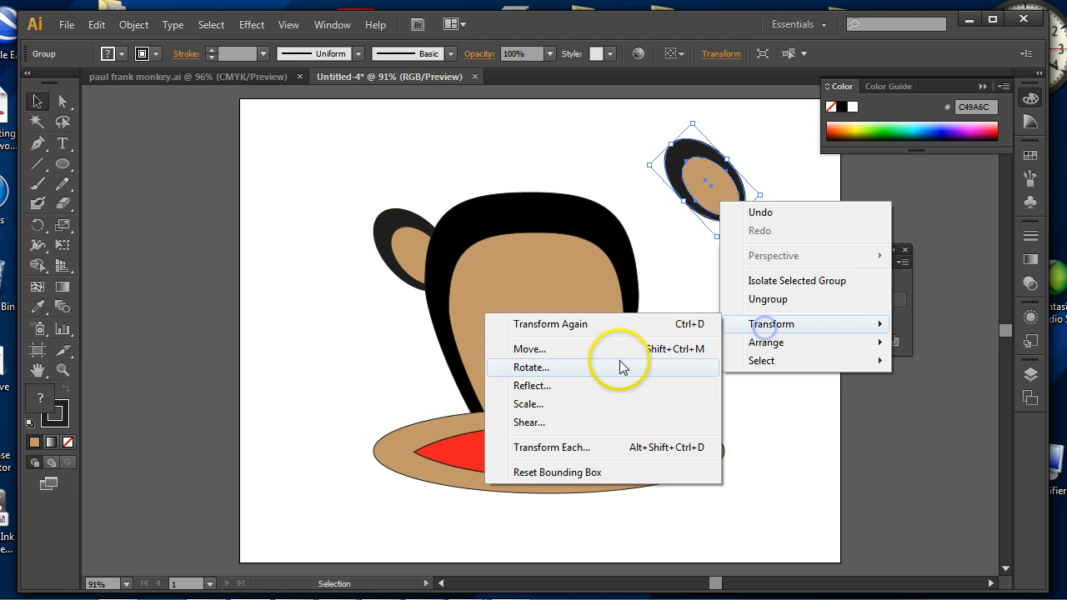
pyautogui.click(552, 386)
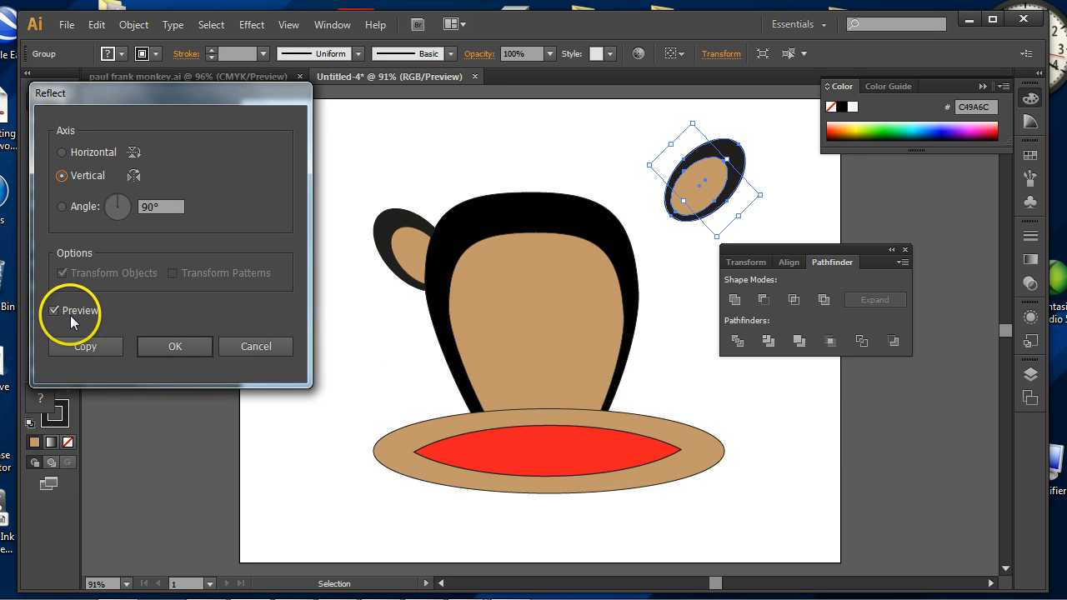
pyautogui.click(171, 346)
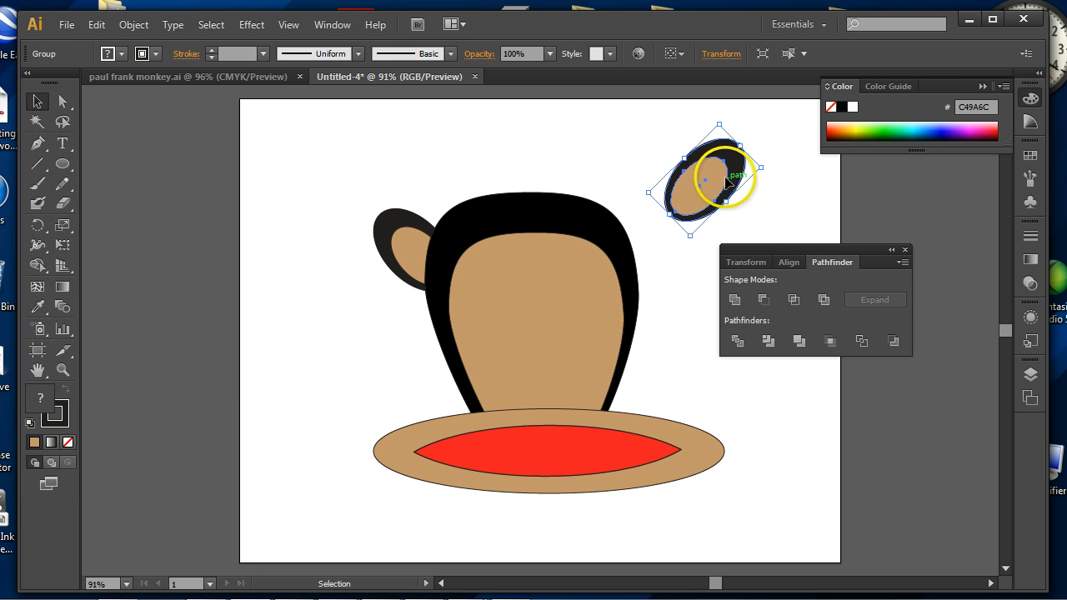
# Step: Place the mirrored ear against the upper right side of the head, level with the left one, and compare with paul frank monkey.ai
pyautogui.moveTo(726, 182); pyautogui.dragTo(666, 241)
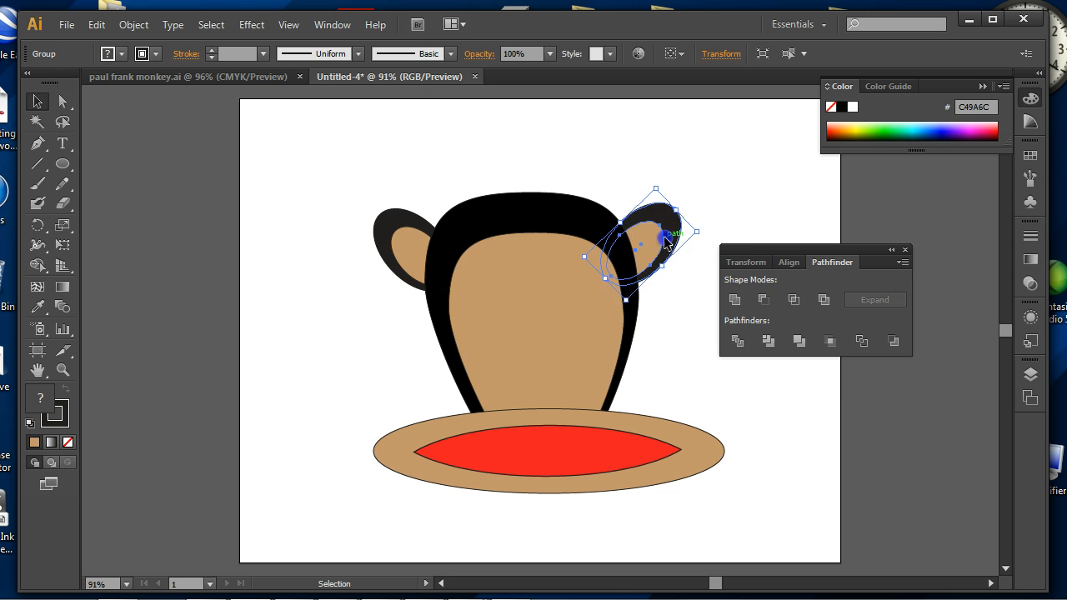
pyautogui.click(672, 310)
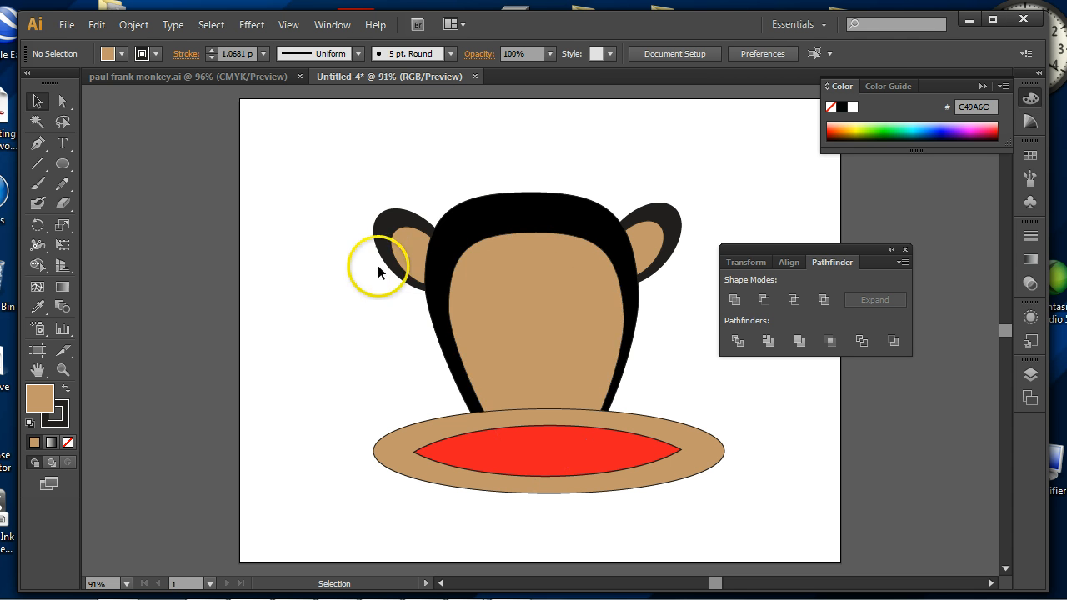
pyautogui.click(176, 78)
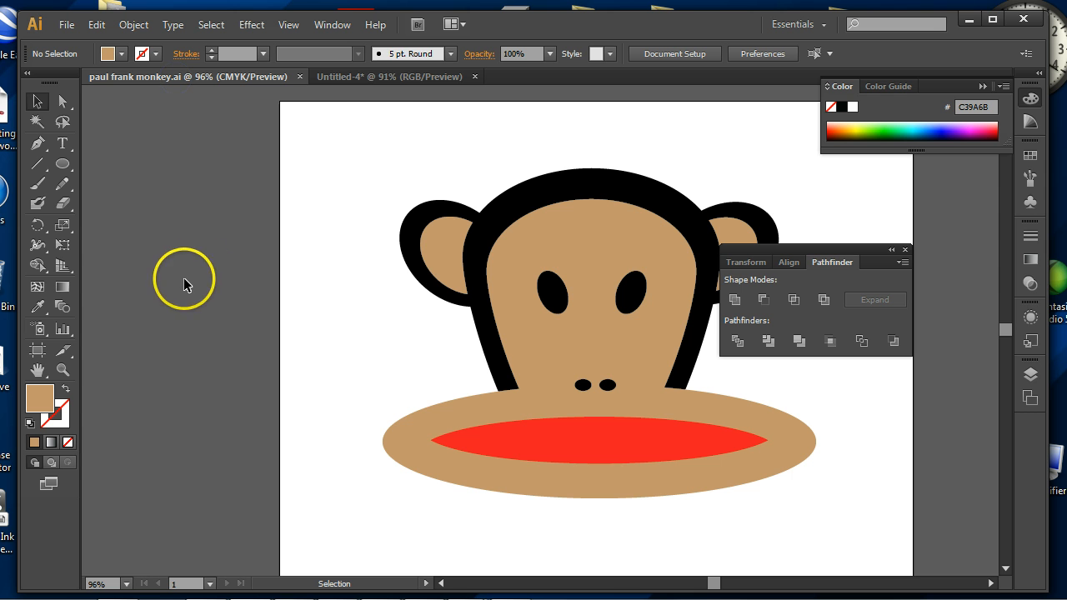
pyautogui.click(373, 77)
pyautogui.click(369, 341)
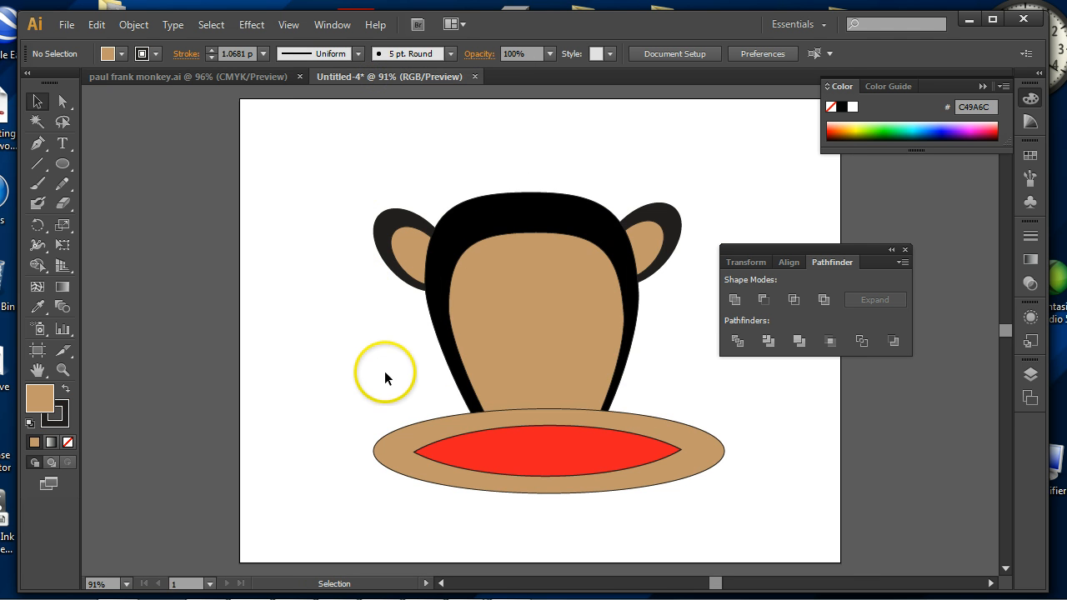